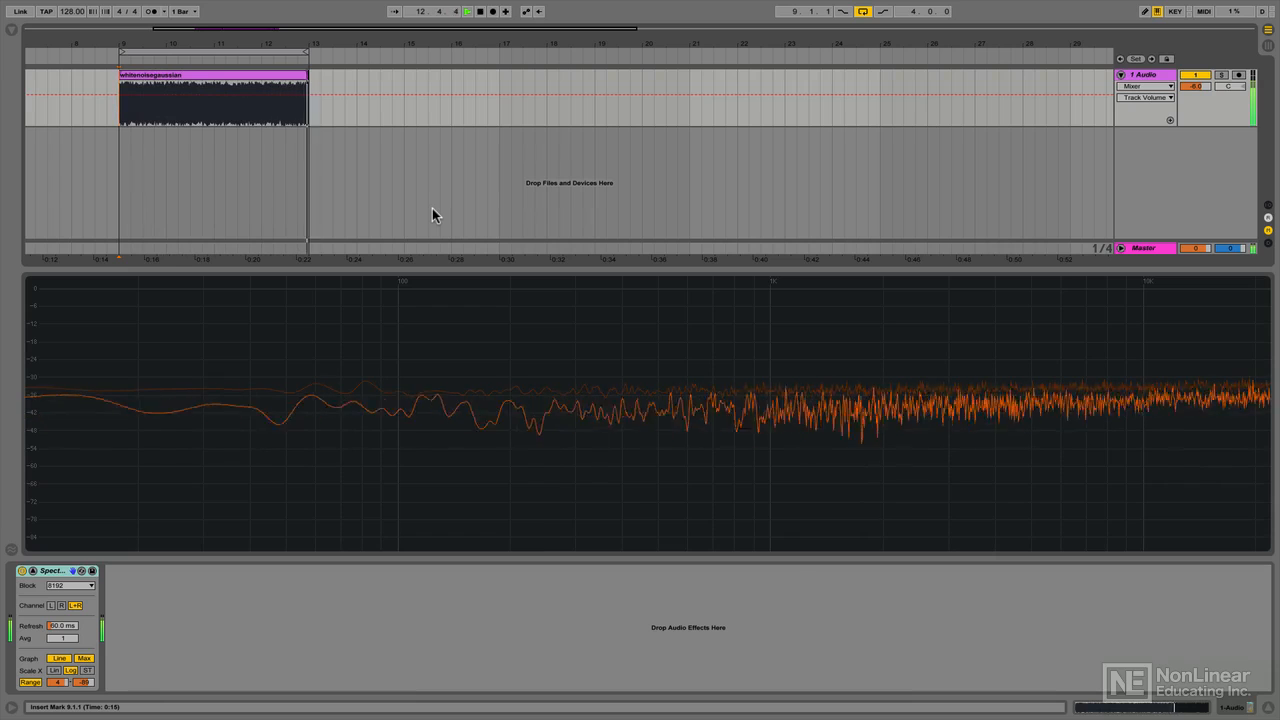
- Play and stop the looped whitenoisegaussian clip several times to examine its frequency spectrum
key(space)
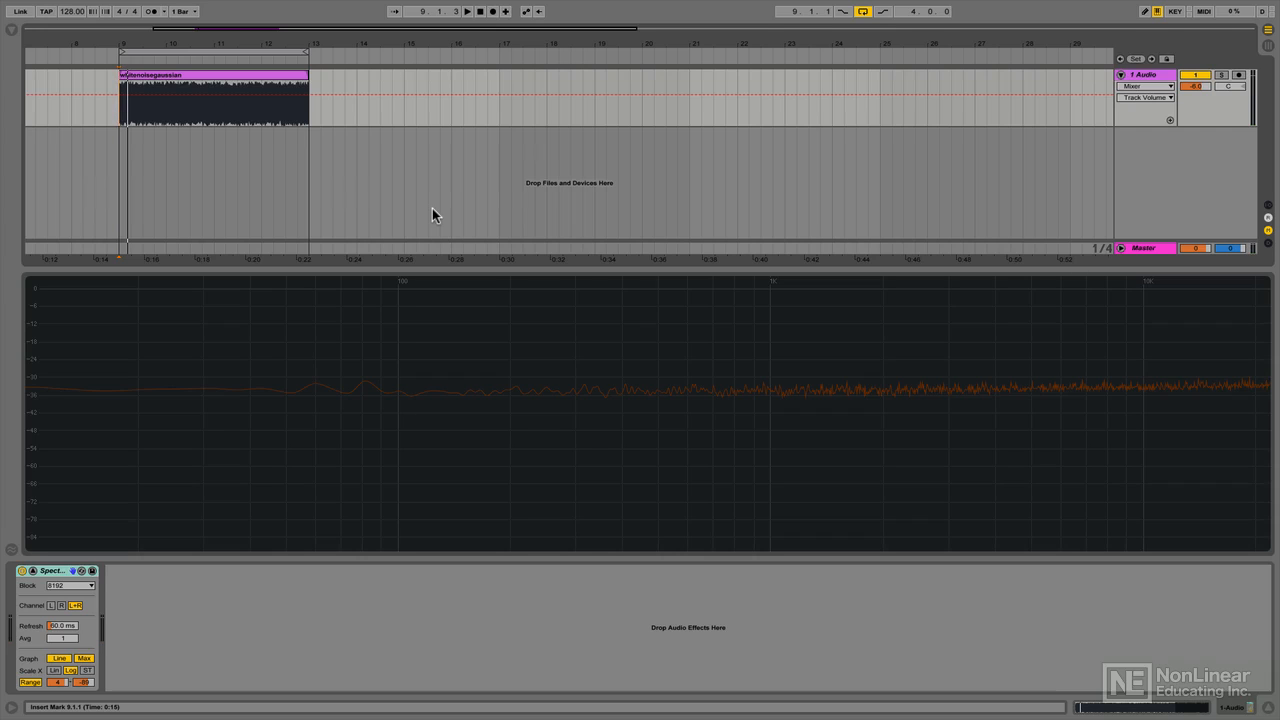
key(space)
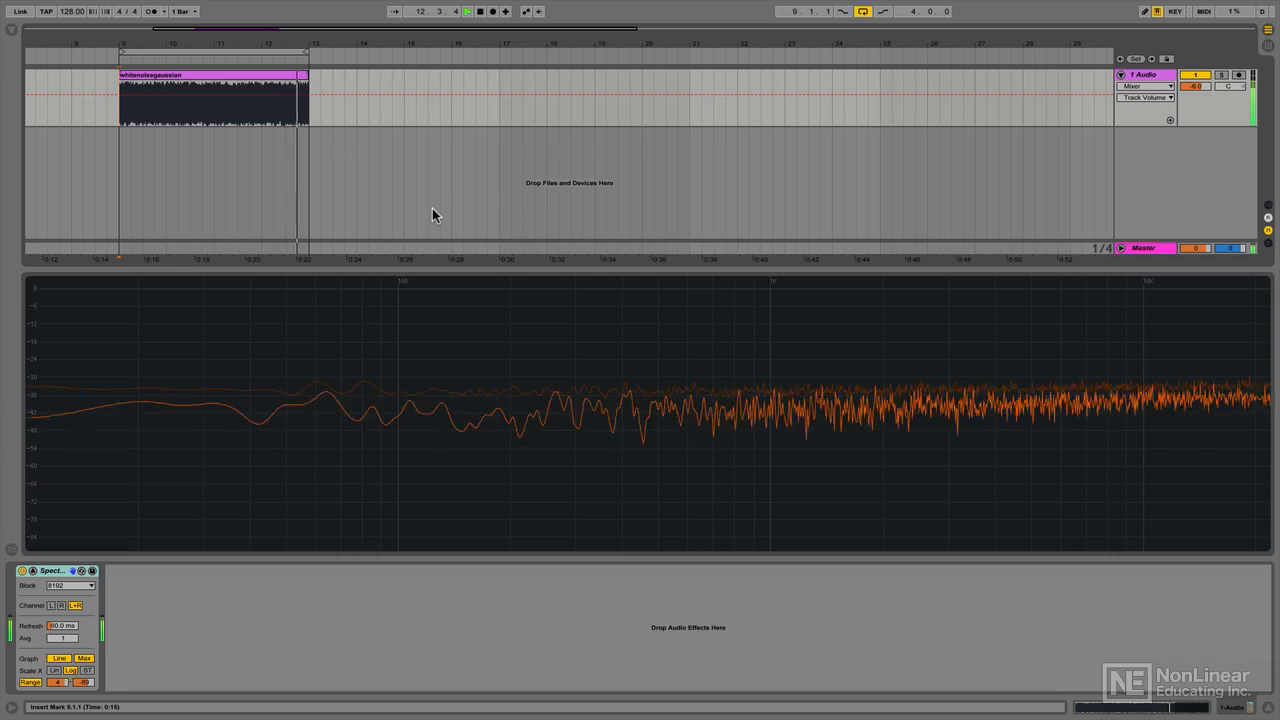
key(space)
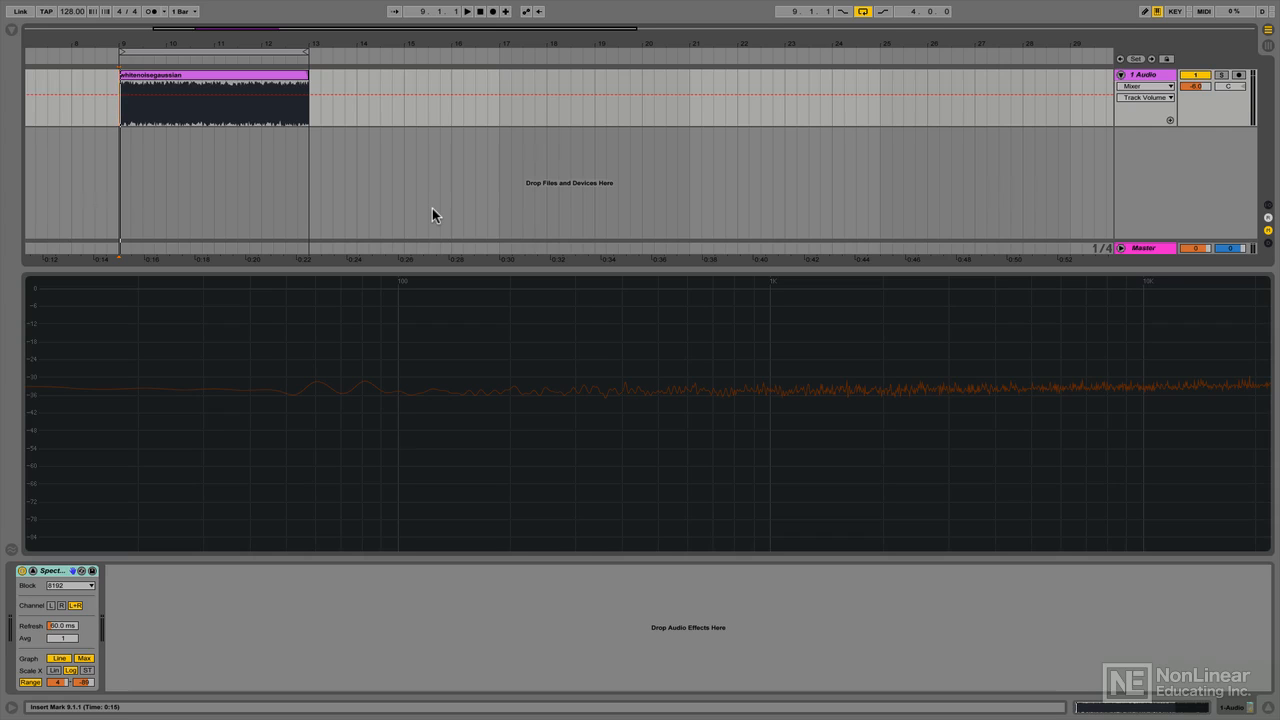
key(space)
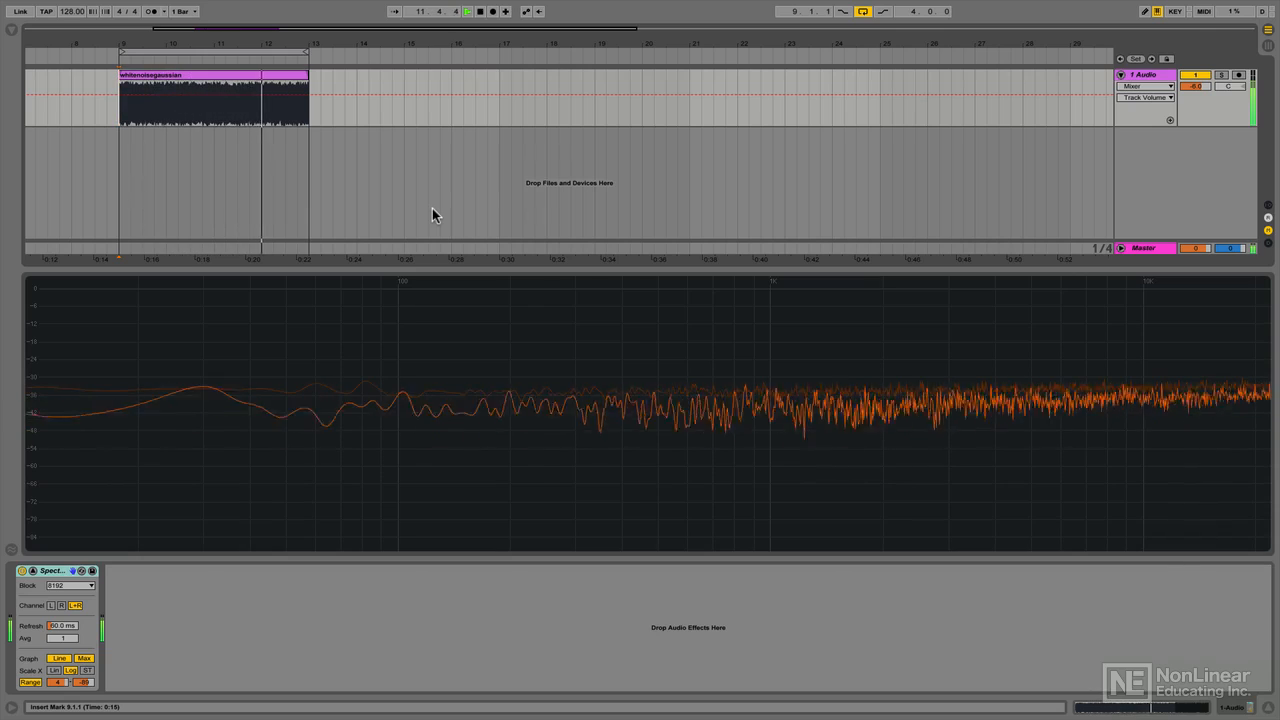
key(space)
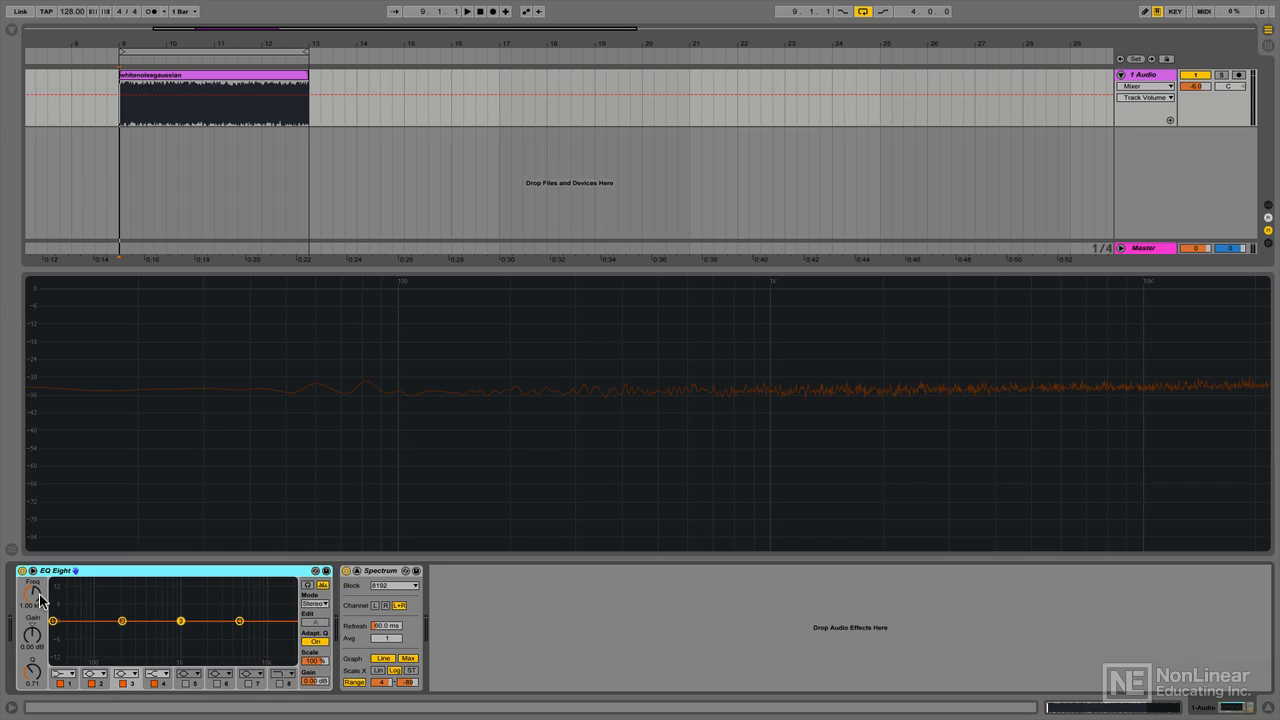
- Play the white noise and set EQ Eight band 1 to a low-cut filter at about 1.34 kHz with Q 3.84
key(space)
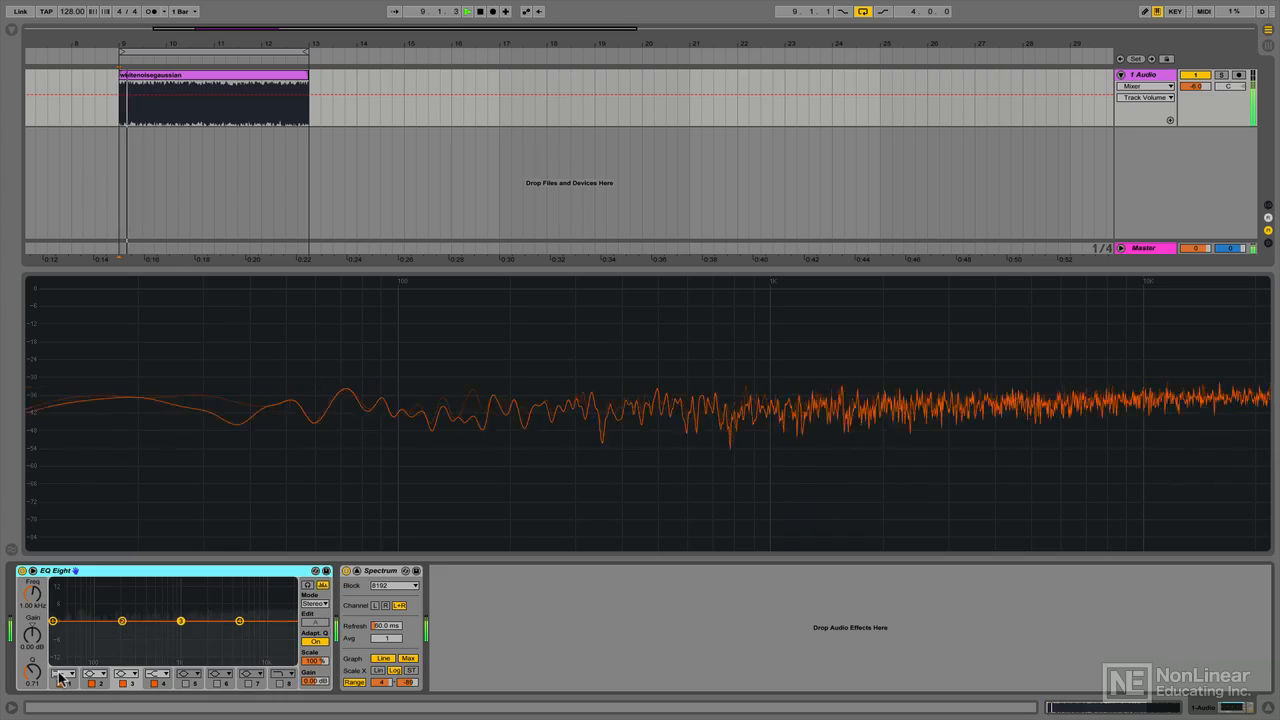
click(63, 673)
click(62, 605)
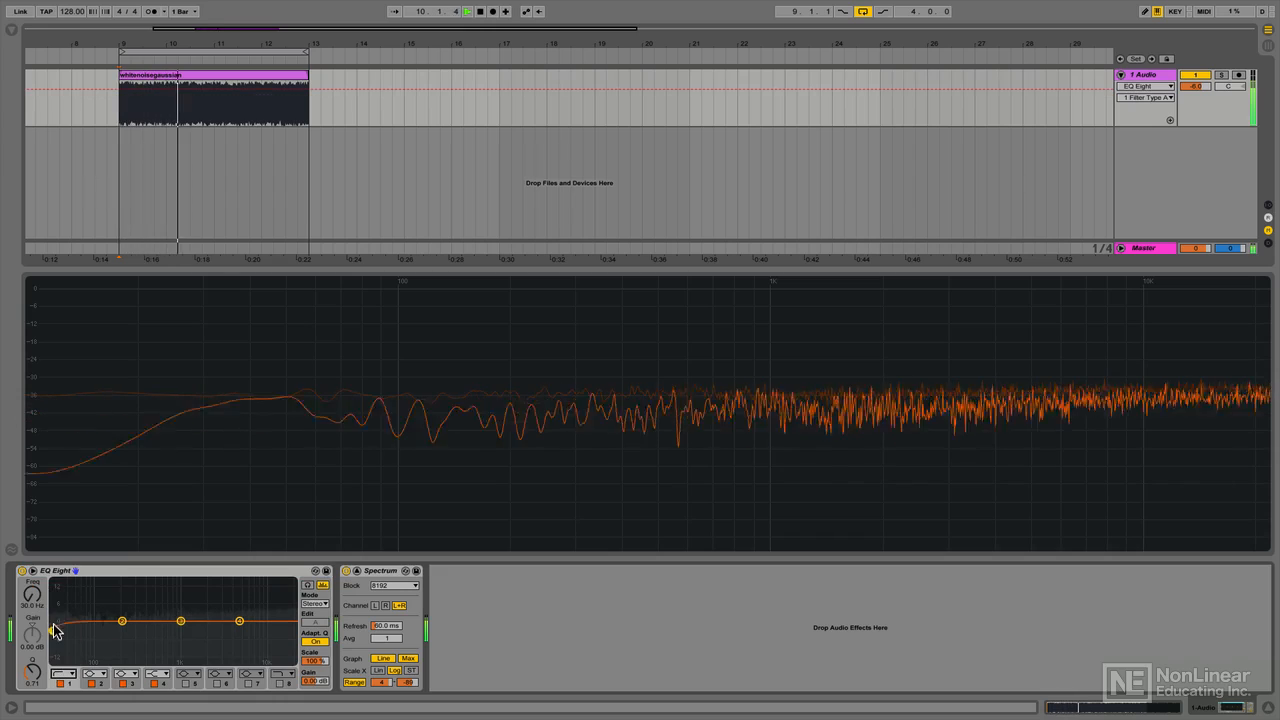
drag(52, 630, 191, 605)
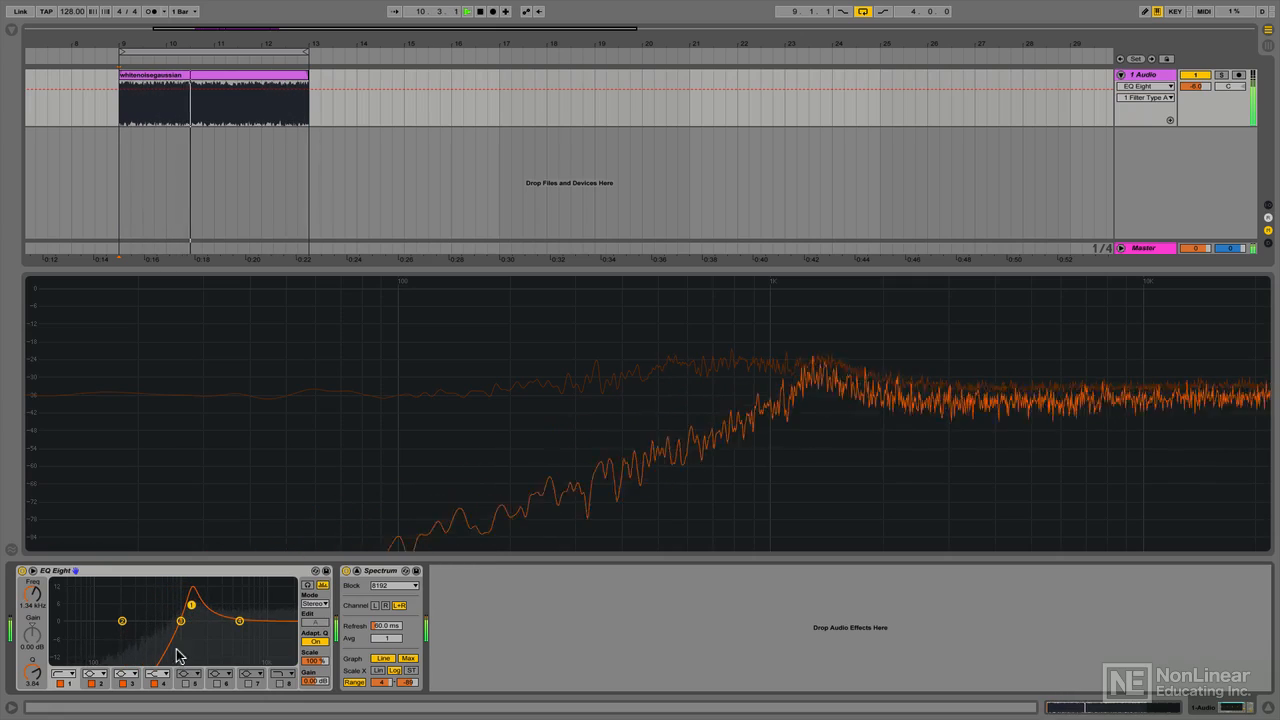
- Set EQ Eight band 4 to a high-cut filter and lower its frequency to about 3.88 kHz
click(155, 673)
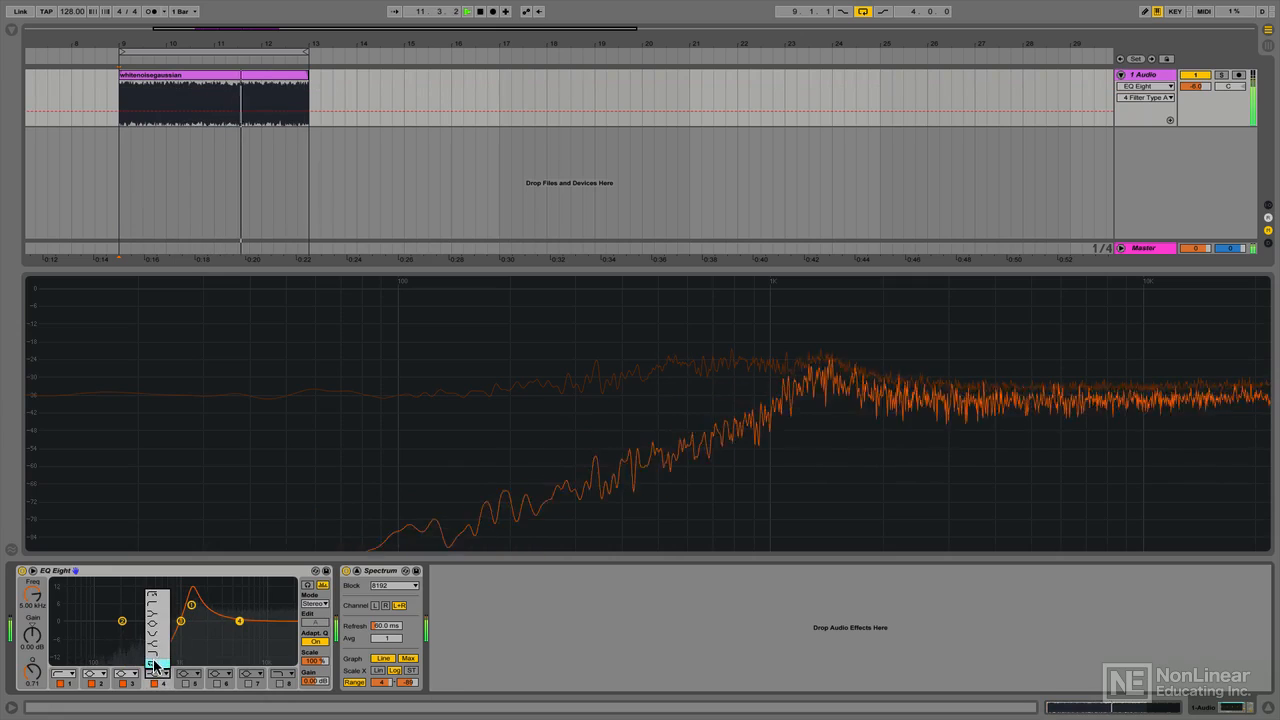
click(155, 665)
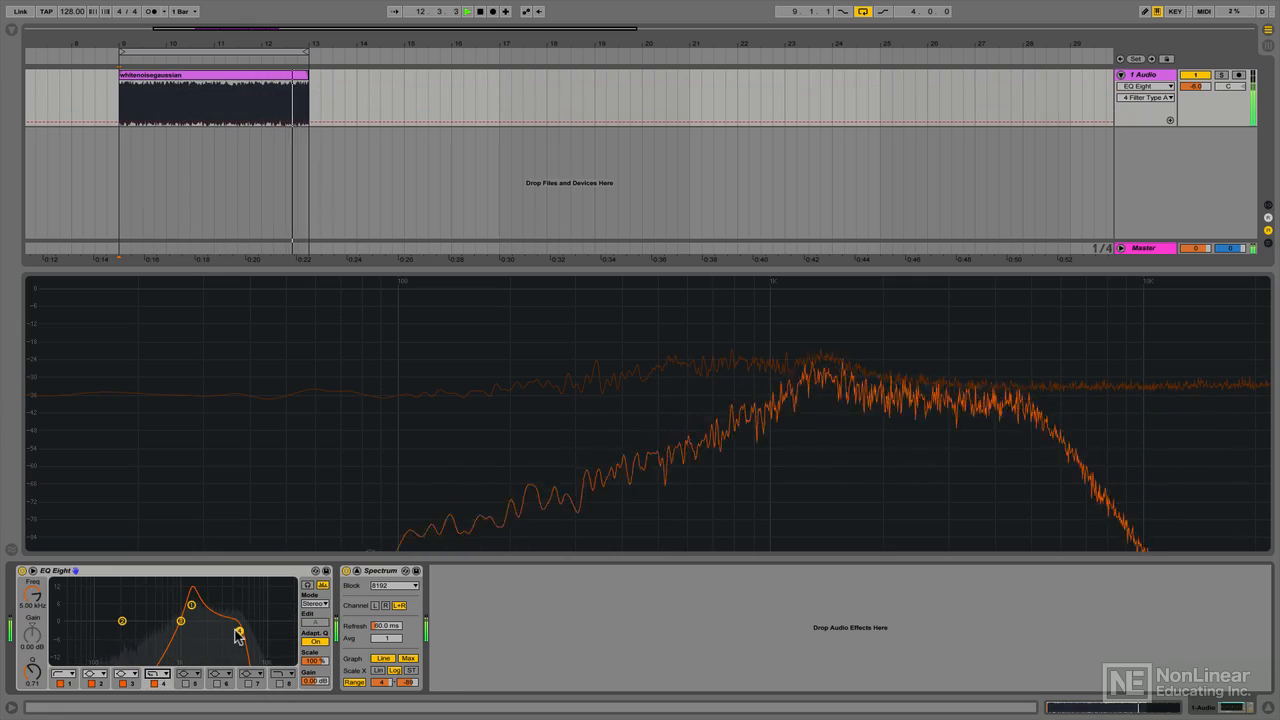
mouse_move(239, 631)
mouse_down()
mouse_move(261, 631)
mouse_move(230, 631)
mouse_up()
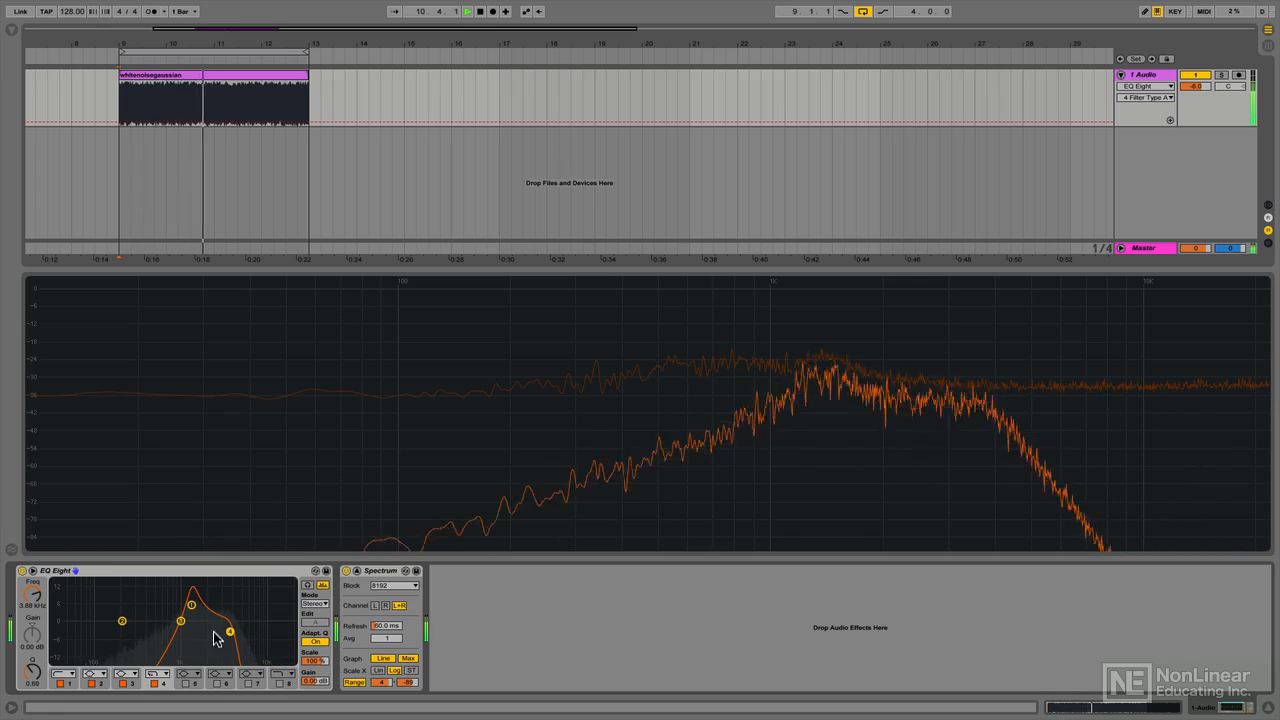
- Use EQ Eight band 2 as a bell, raising both its gain and its frequency, and stop playback
click(90, 675)
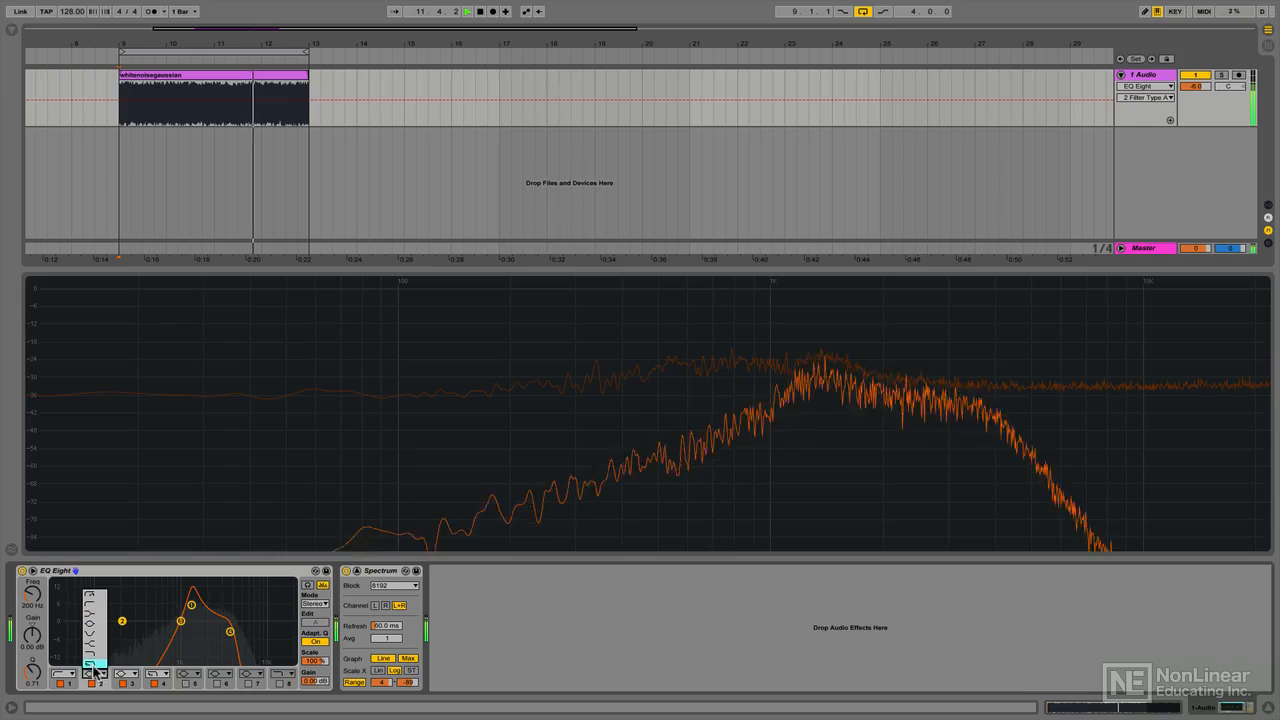
click(93, 636)
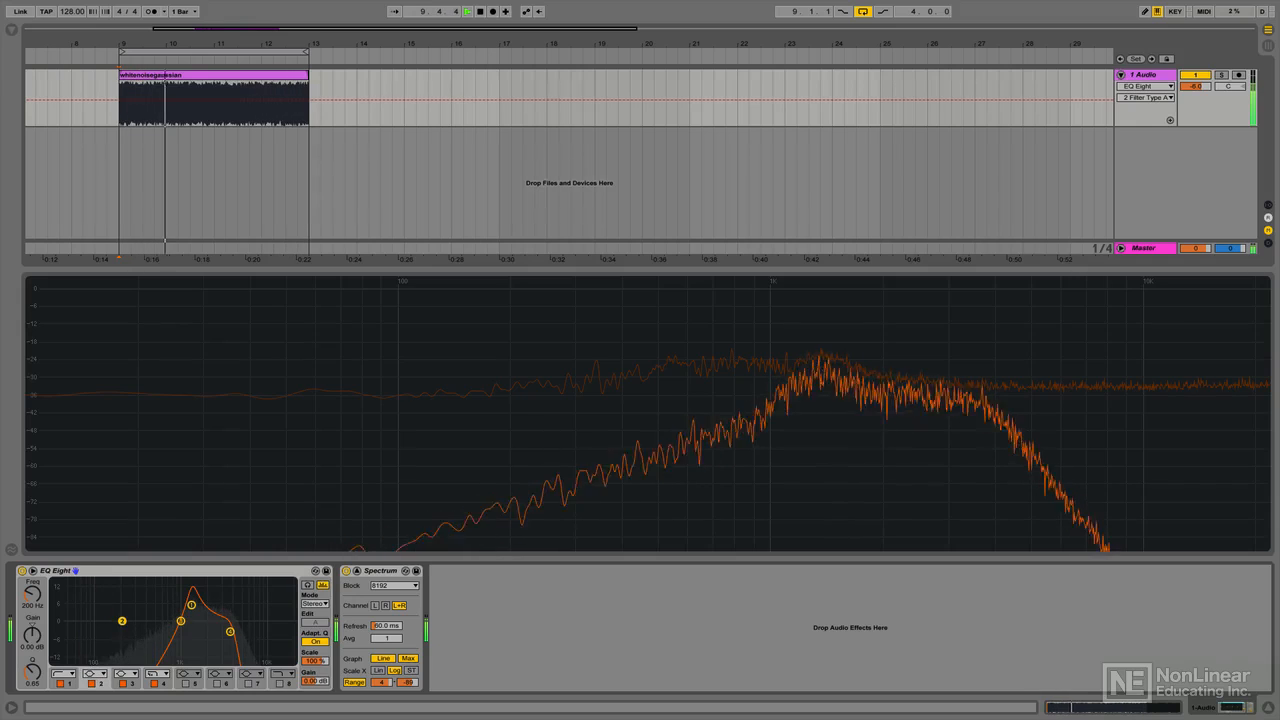
drag(122, 621, 155, 584)
key(space)
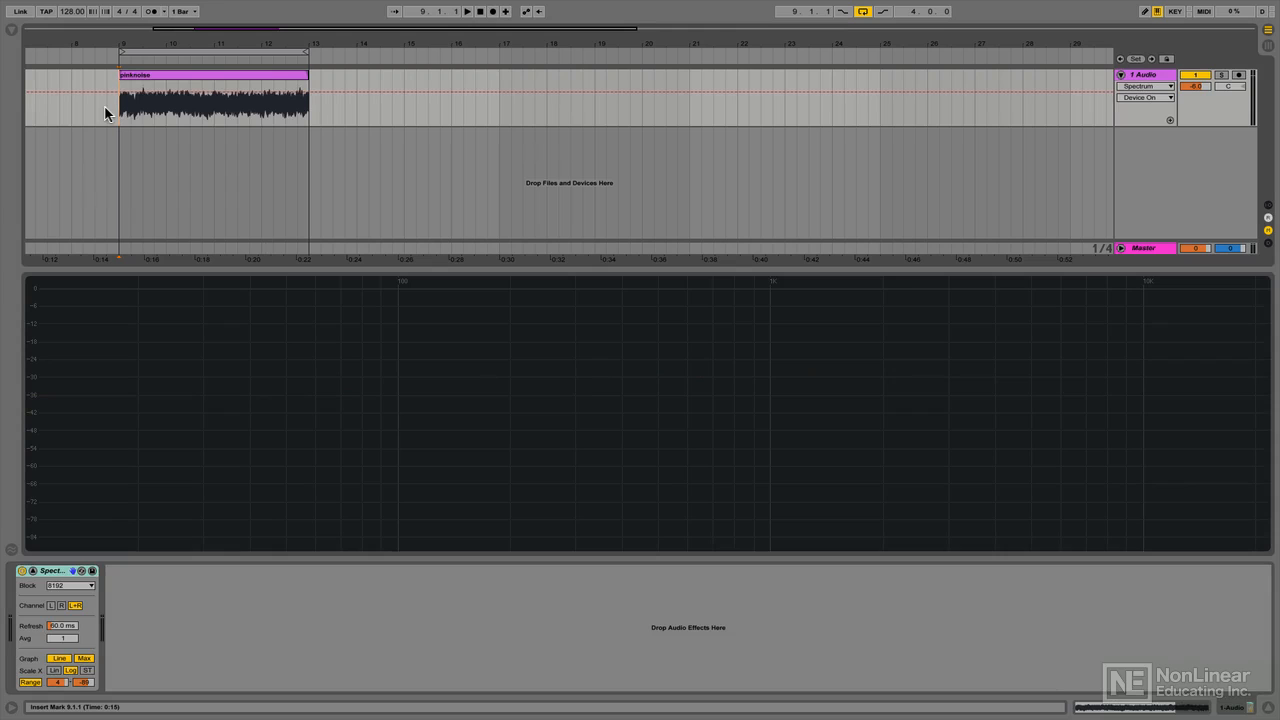
- Play and stop the looped pinknoise clip twice to examine its frequency spectrum
key(space)
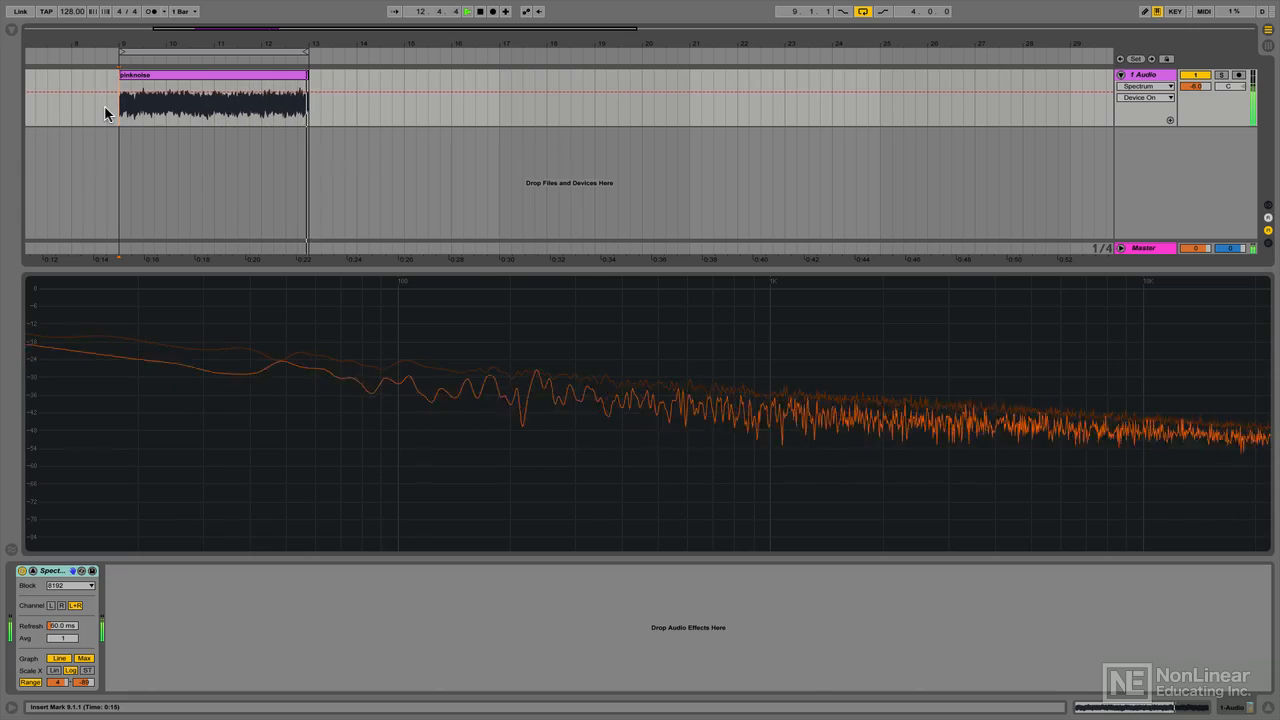
key(space)
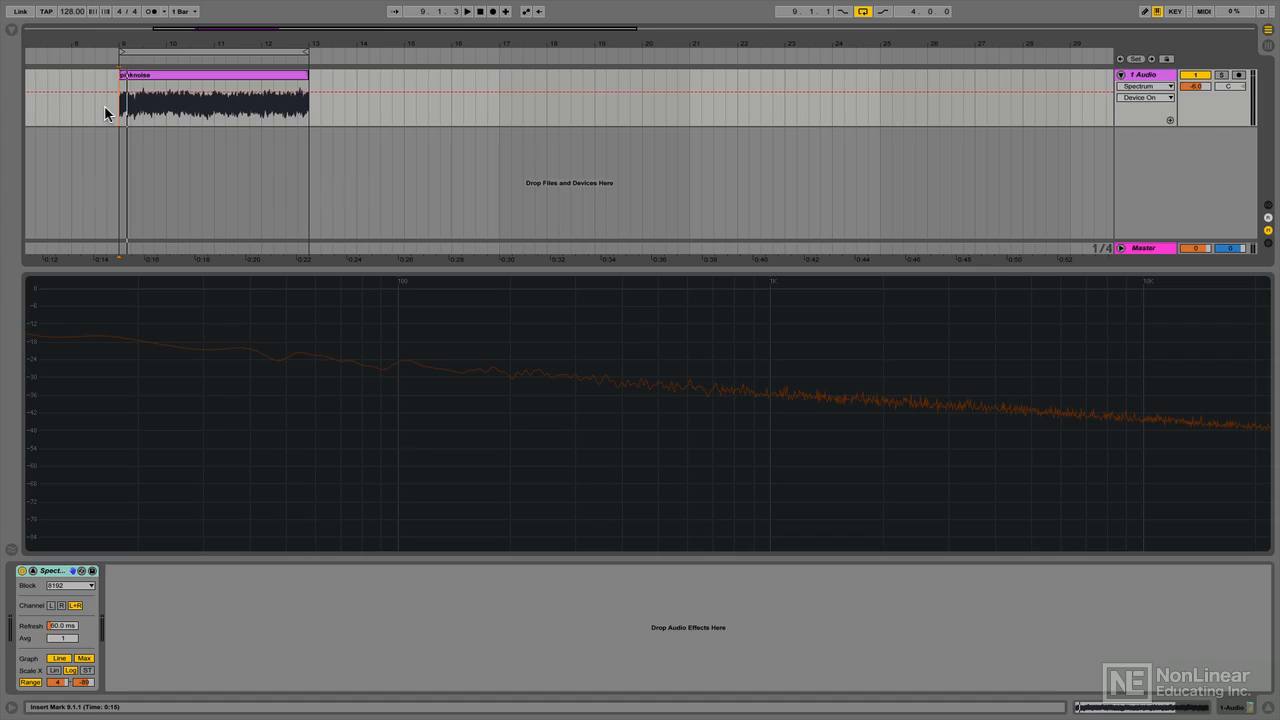
key(space)
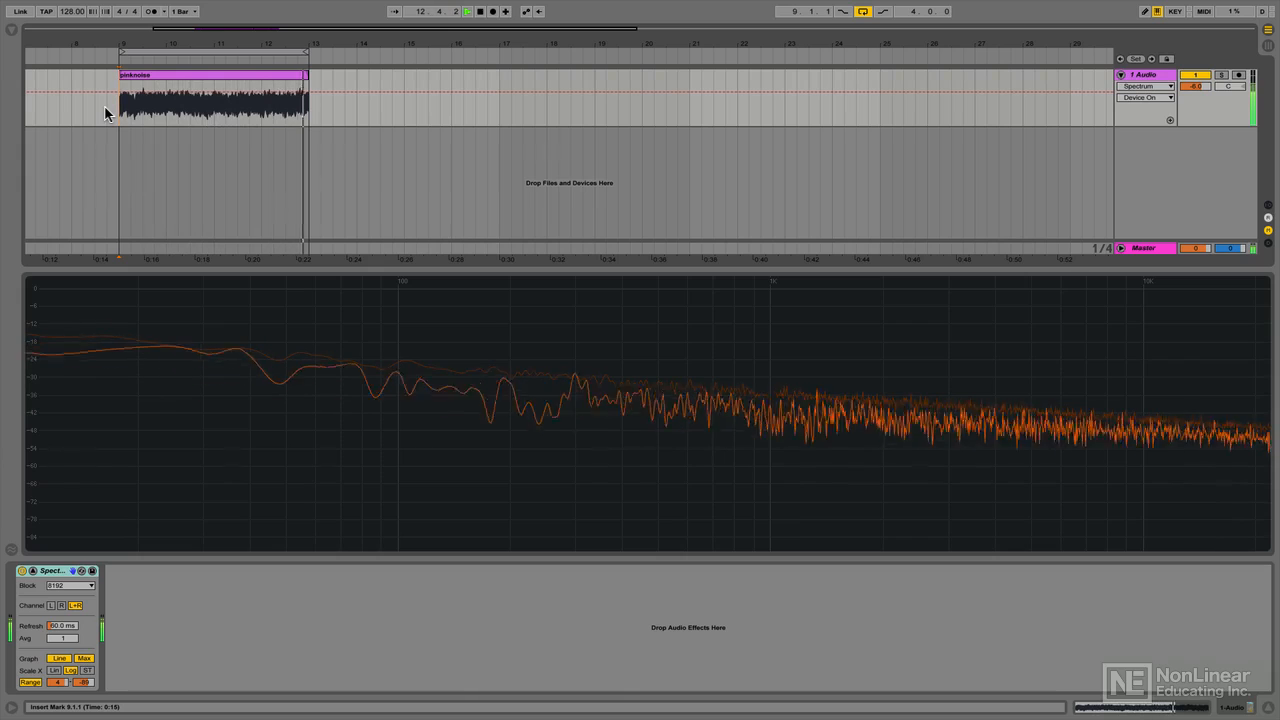
key(space)
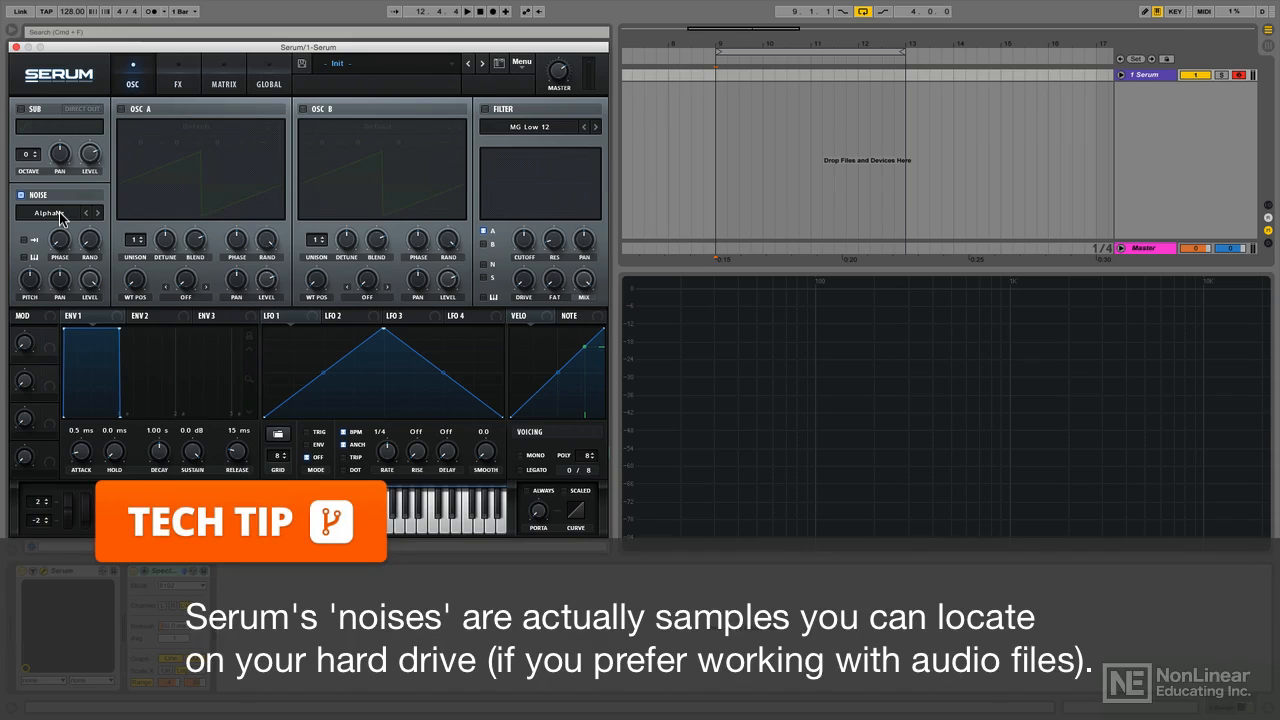
- Audition the Analog noises in Serum's noise oscillator one by one, from ARP circuit through J106
click(59, 212)
mouse_move(212, 231)
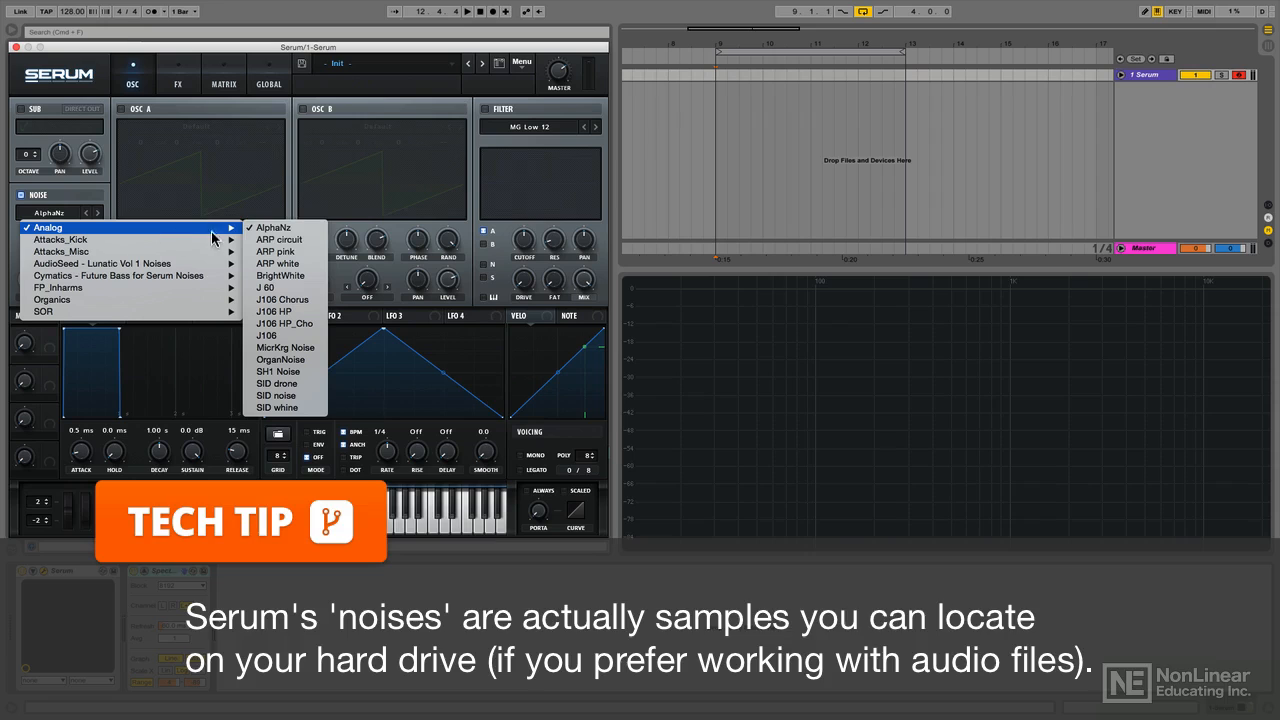
click(270, 240)
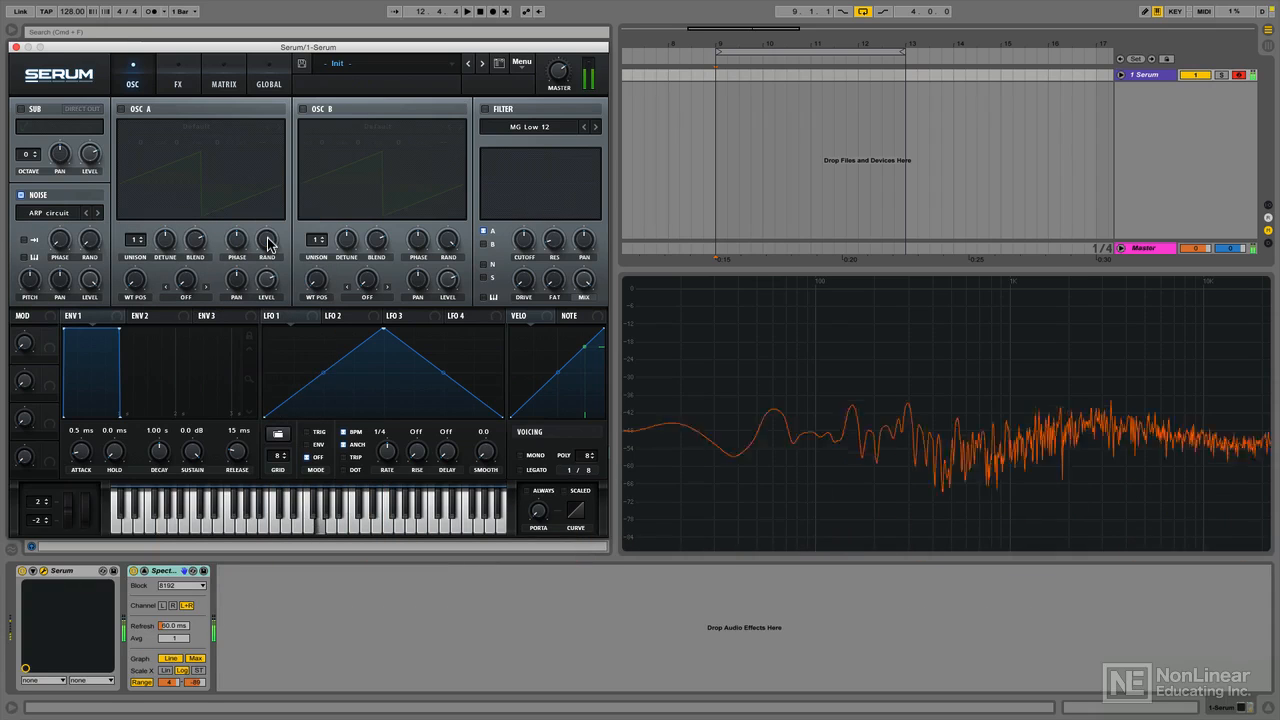
click(97, 213)
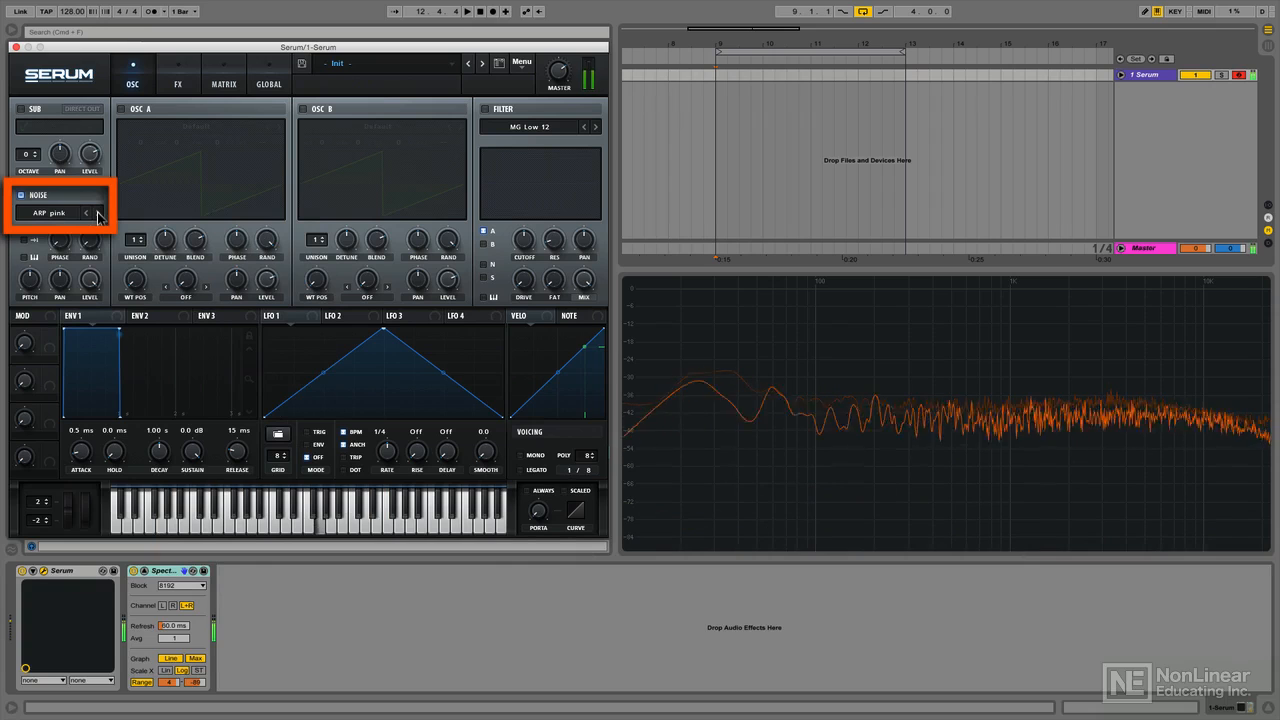
click(97, 213)
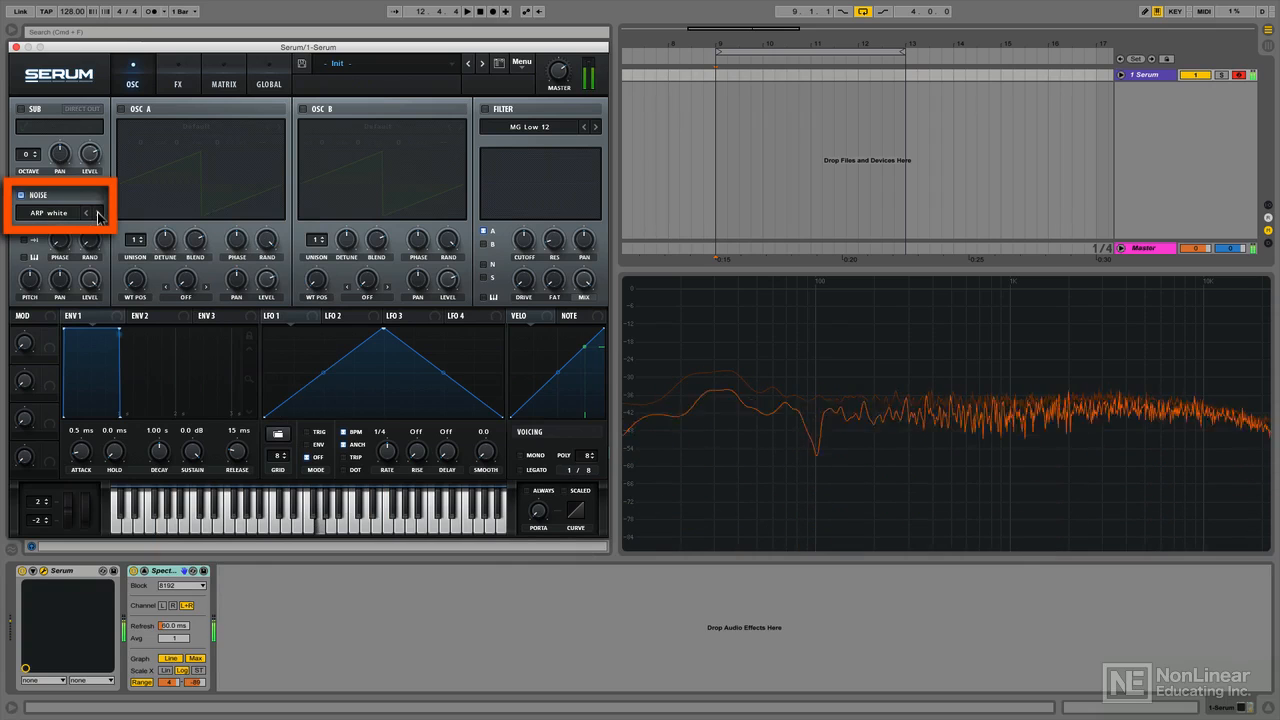
click(97, 213)
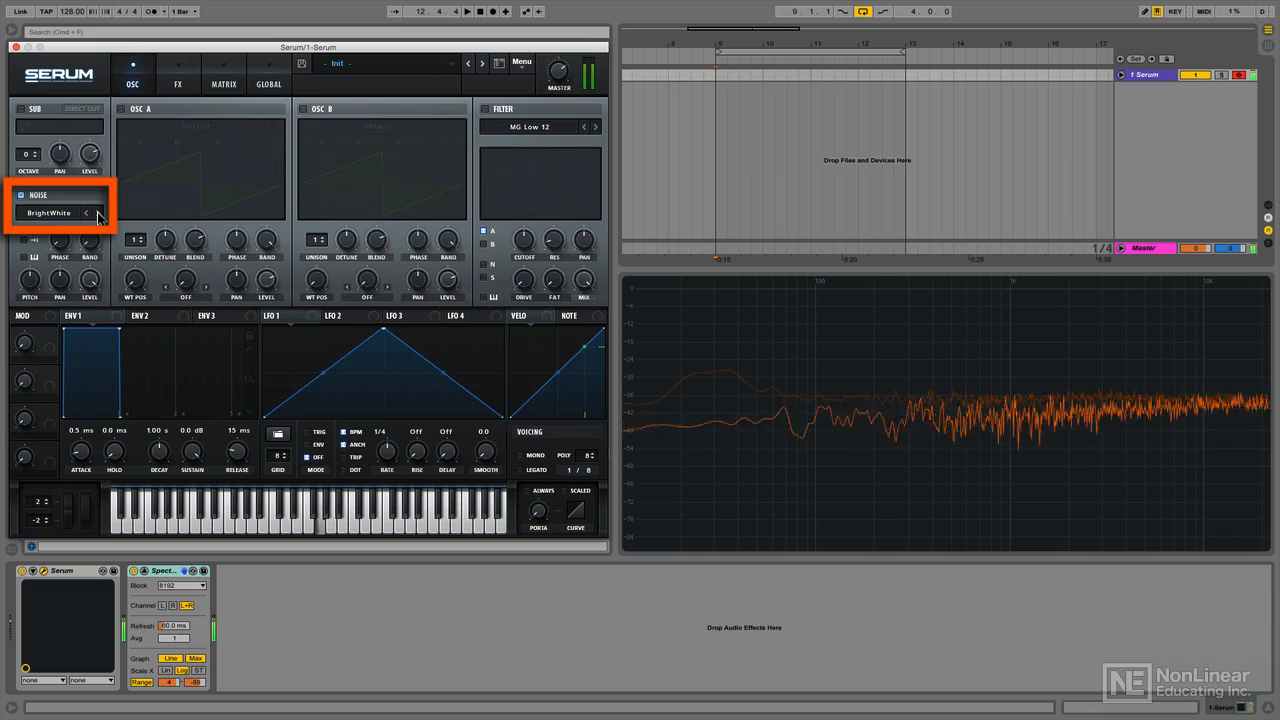
click(97, 213)
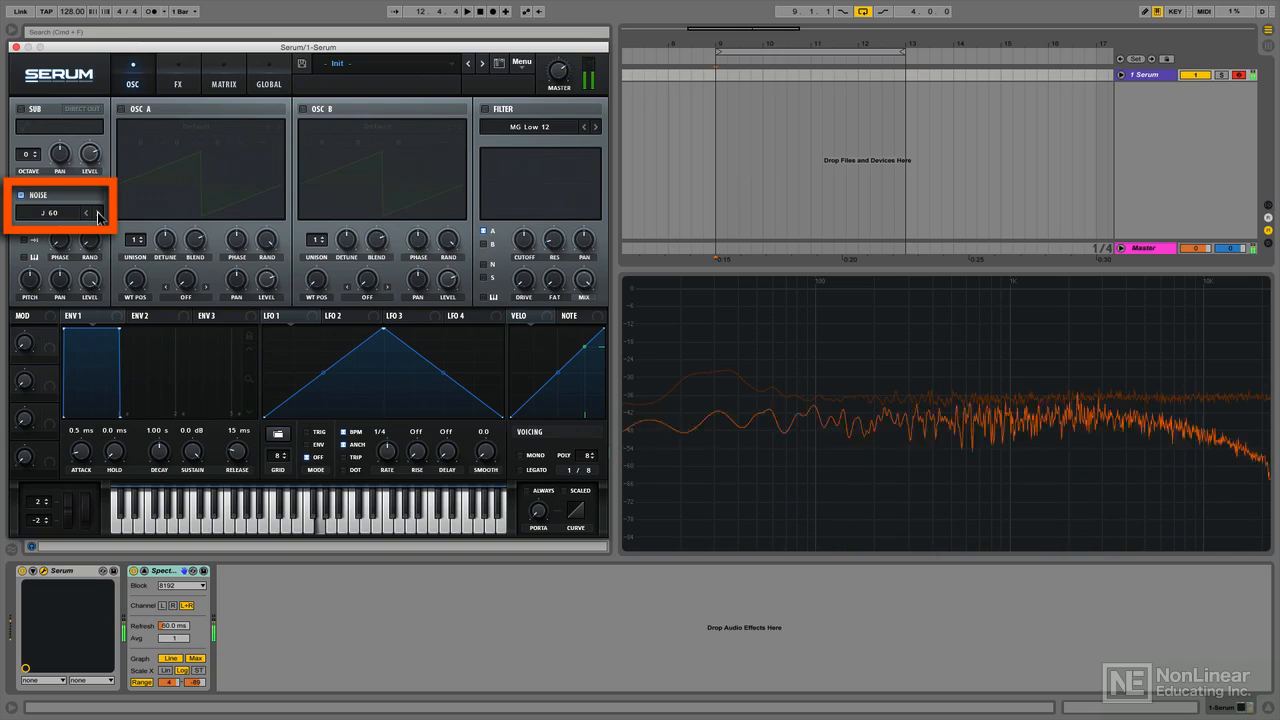
click(97, 213)
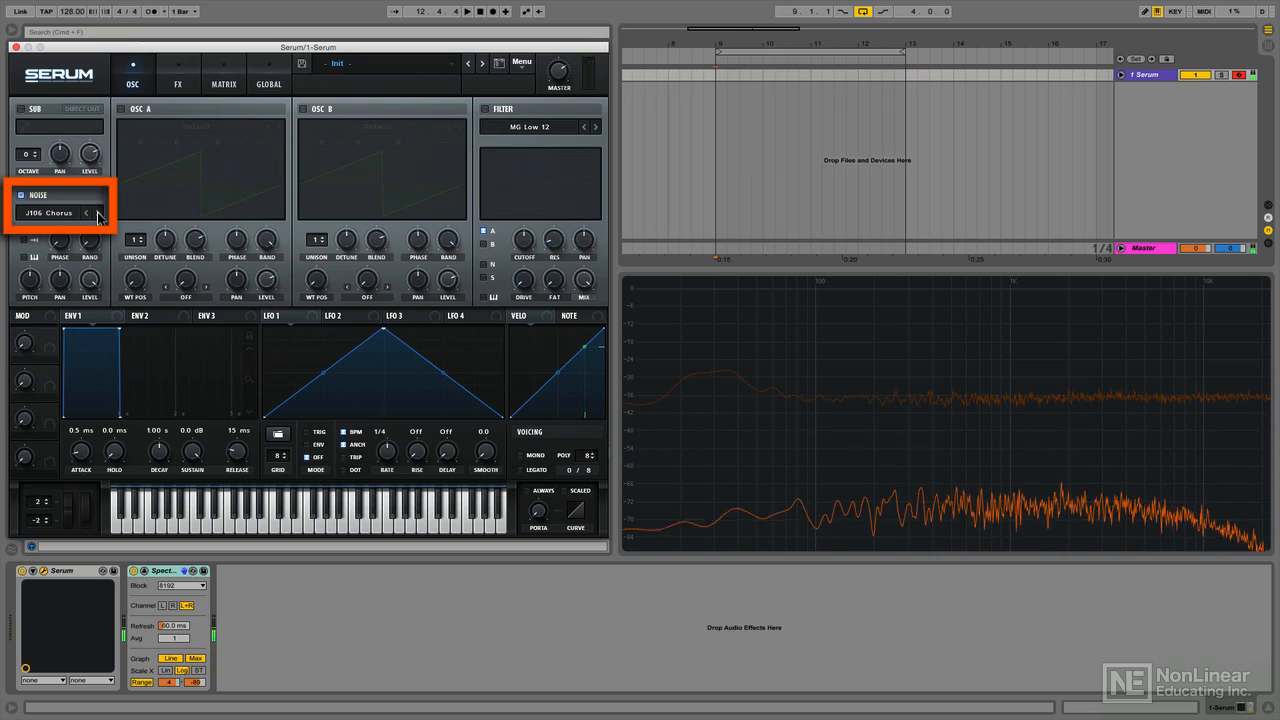
click(97, 213)
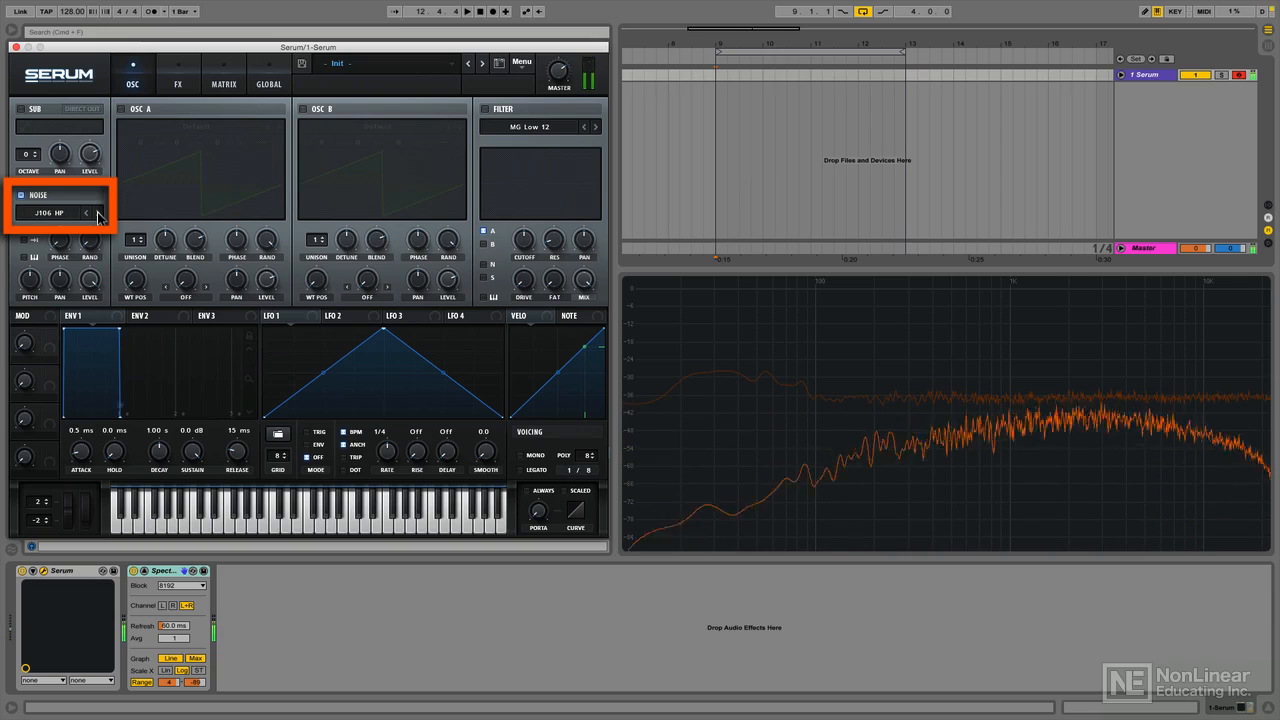
click(97, 213)
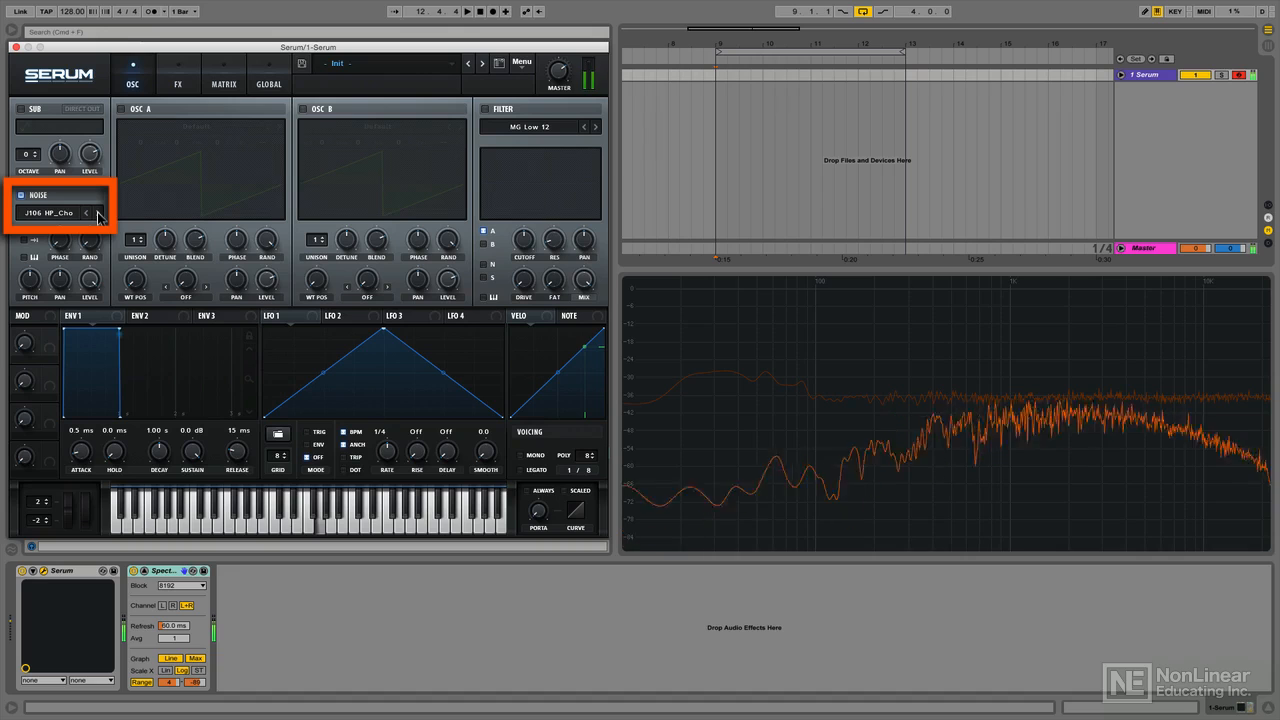
click(97, 213)
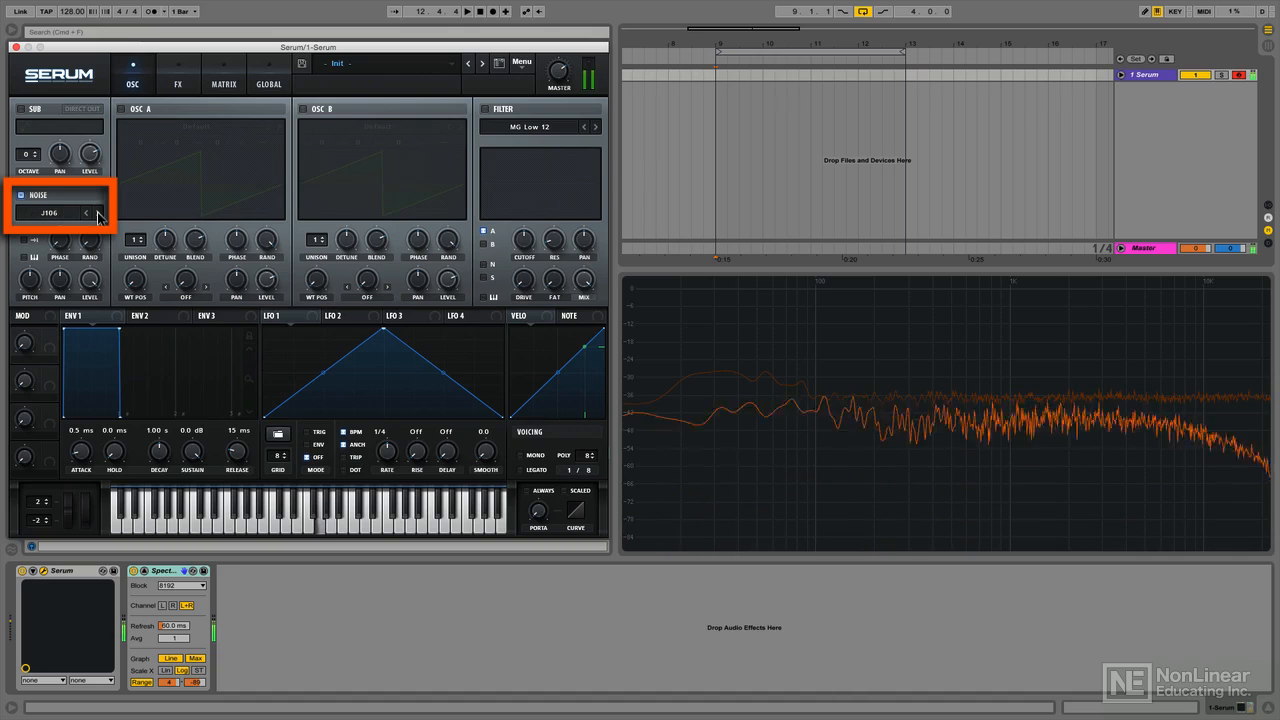
- Switch Serum's noise oscillator to the FP_Inharms category and step through its noises from Inharmx 1 to Inharmx 5
click(70, 213)
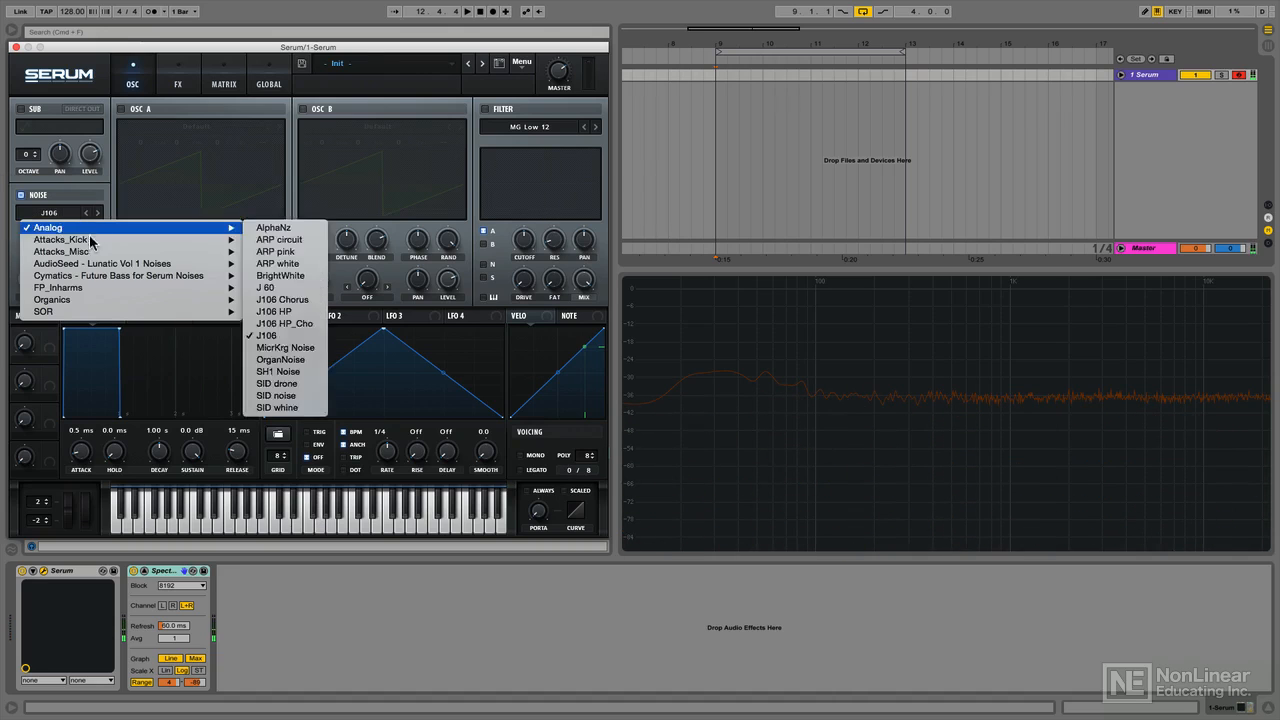
mouse_move(128, 288)
click(250, 289)
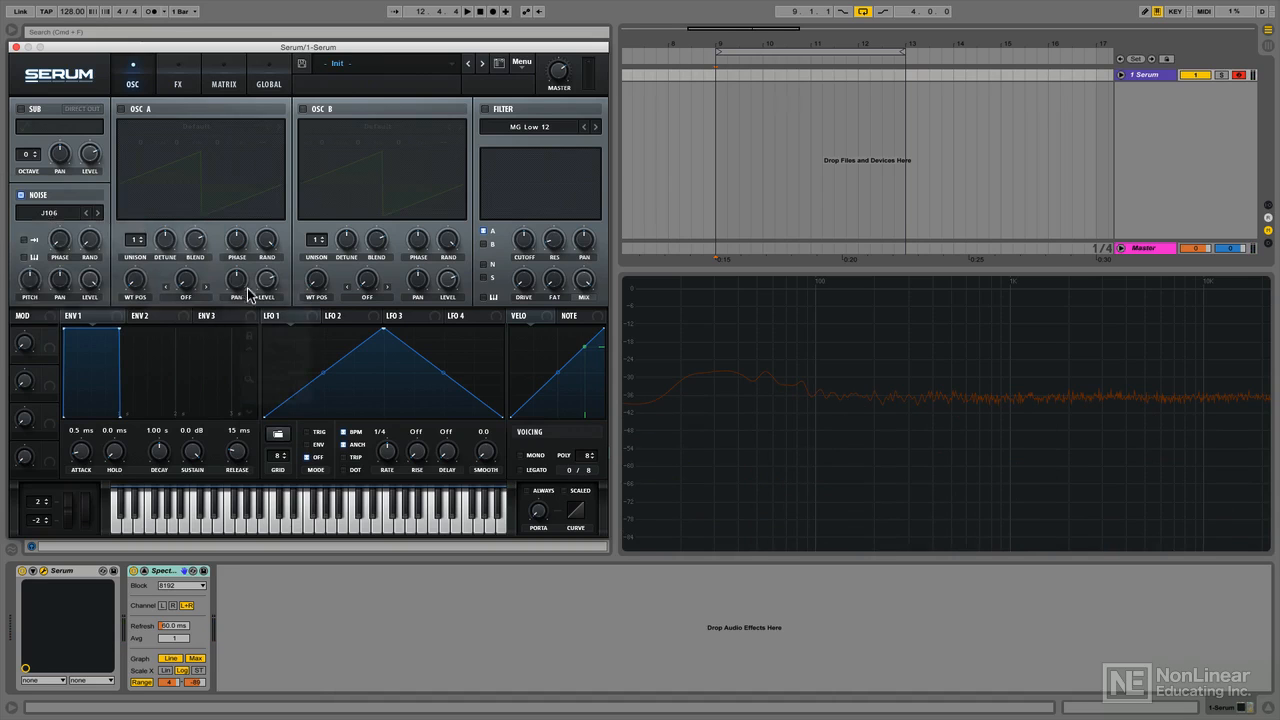
click(99, 213)
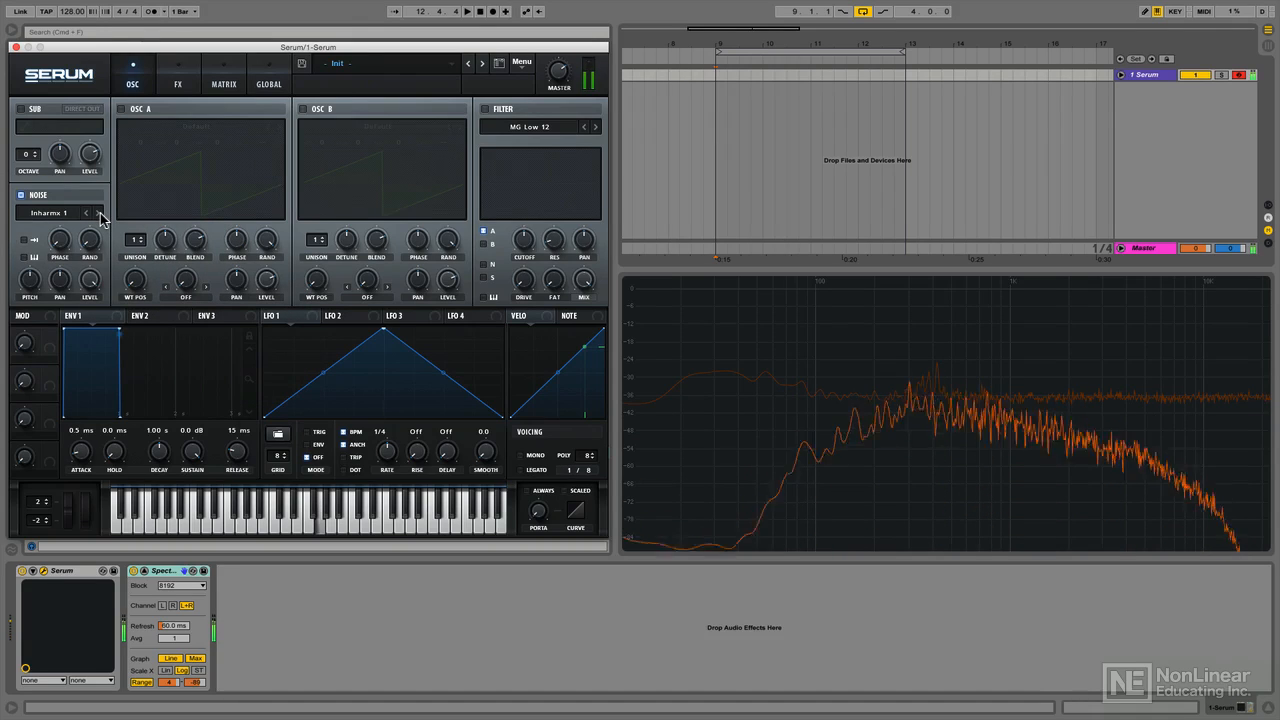
click(99, 213)
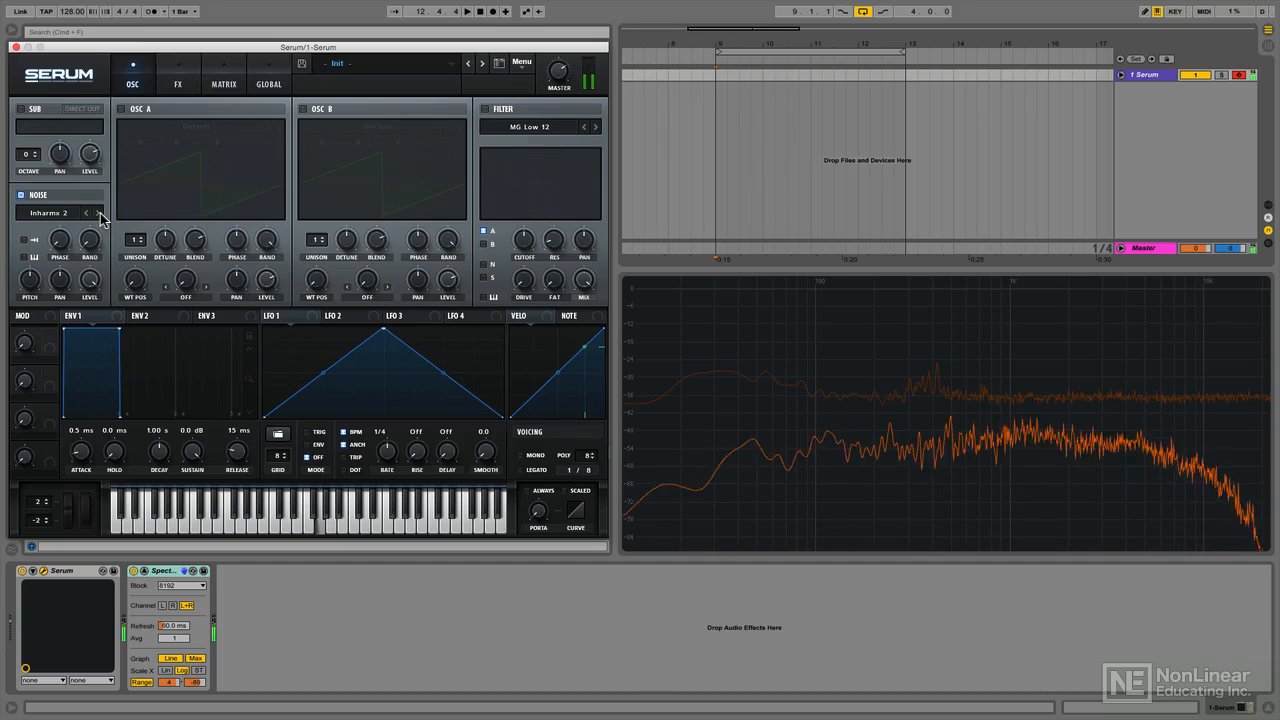
click(99, 213)
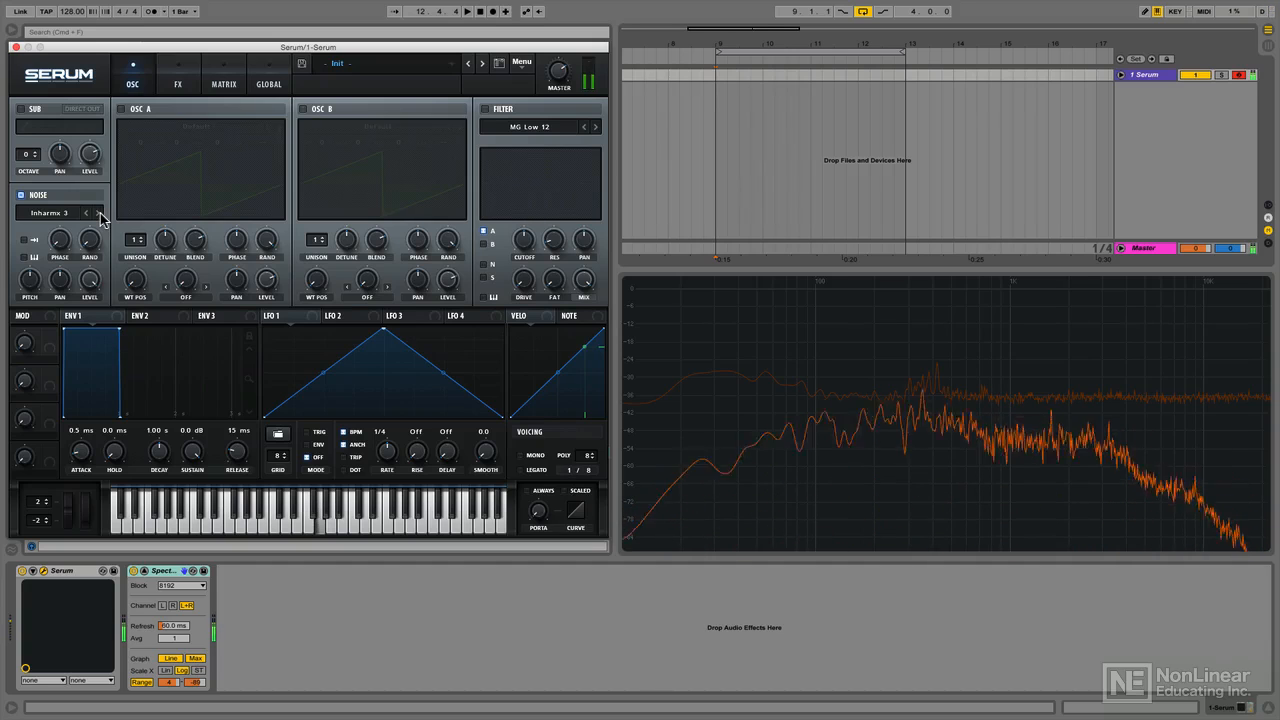
click(99, 213)
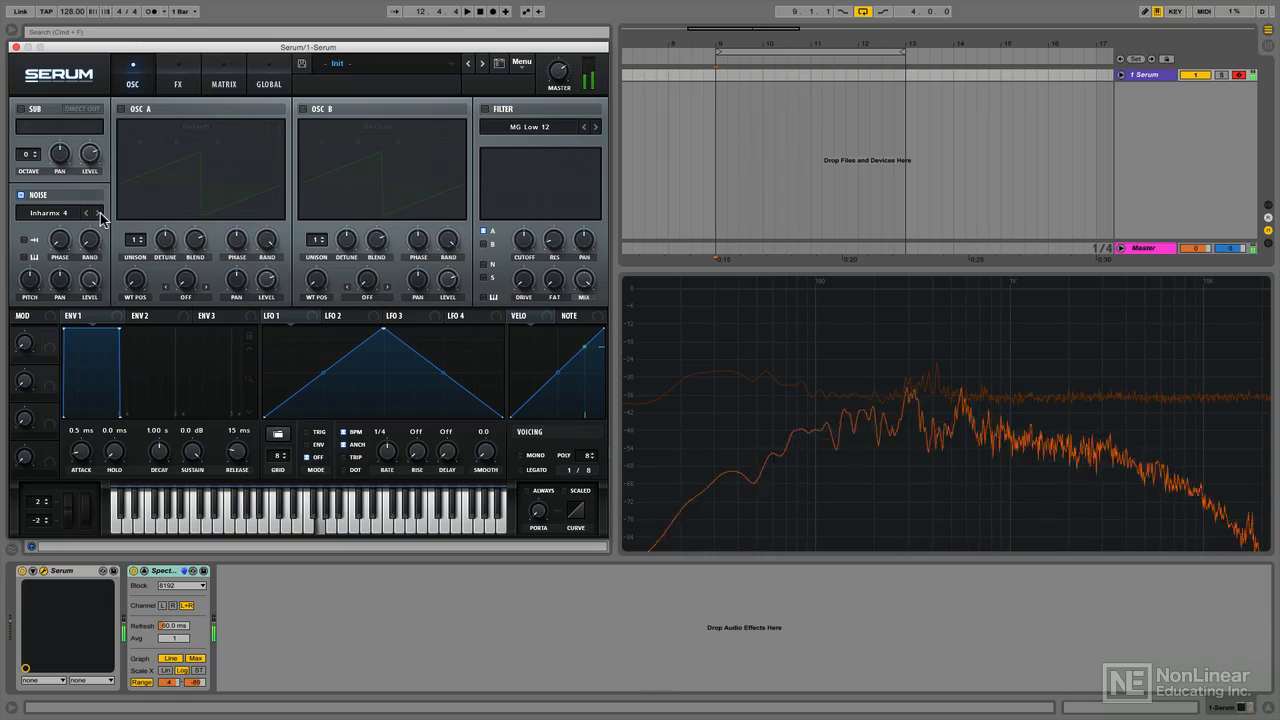
click(99, 213)
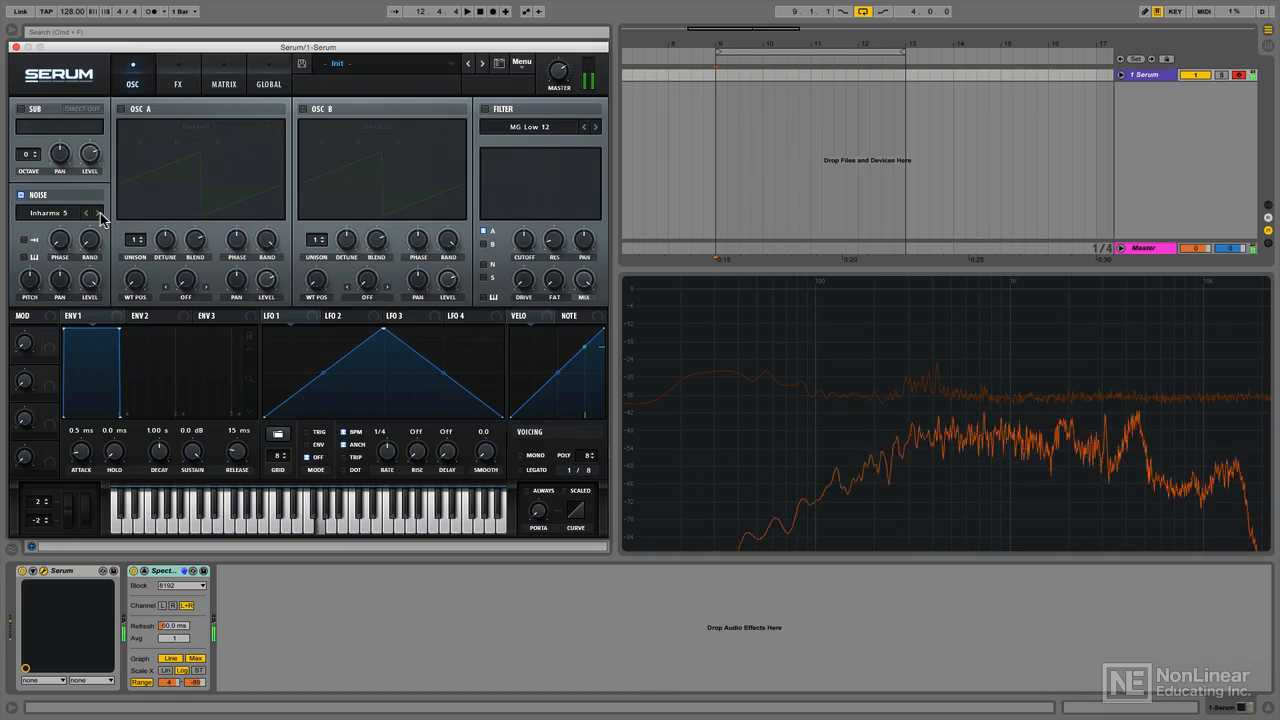
- Audition Inharmx 6 in Serum's noise oscillator and switch it to AC hum1 from the Organics category
click(99, 213)
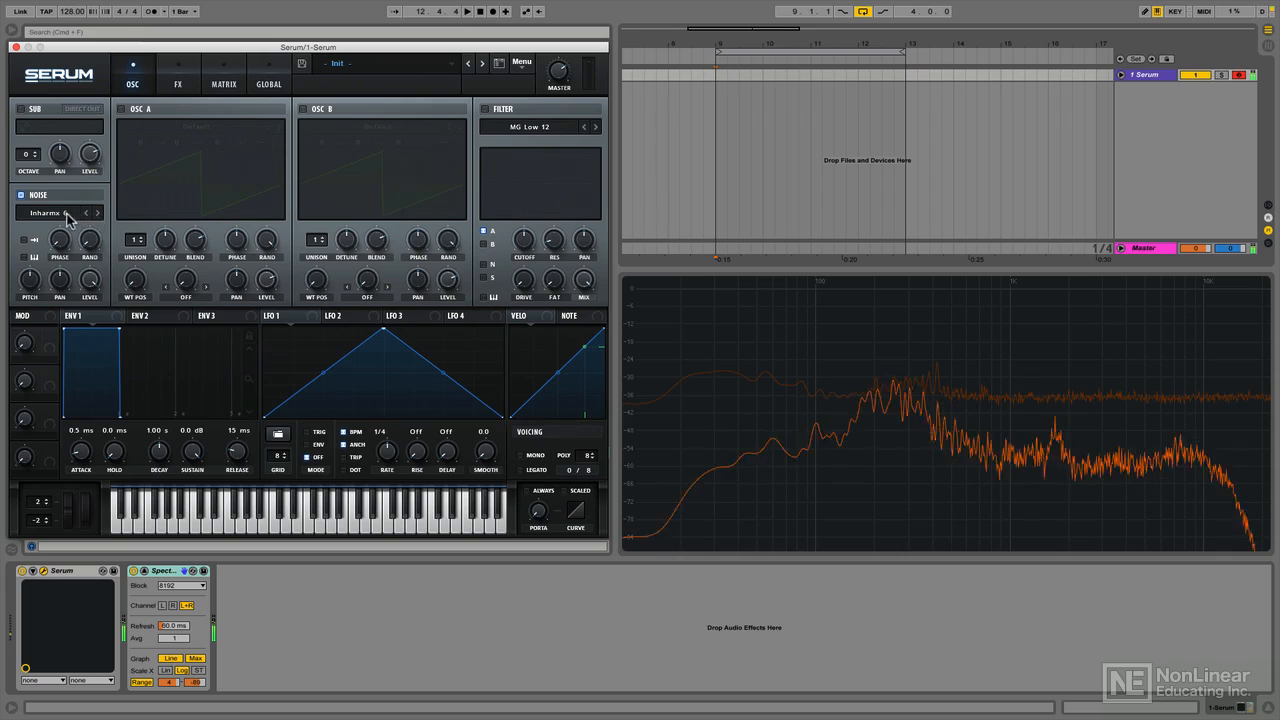
click(68, 218)
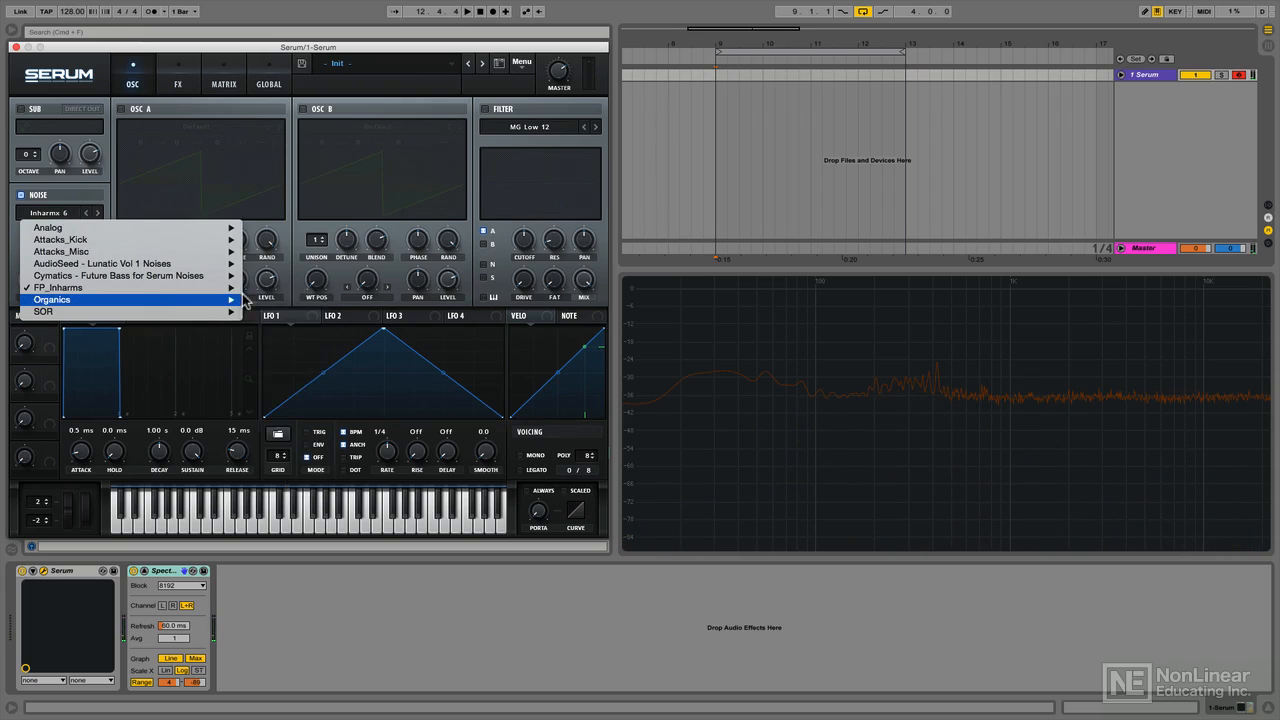
mouse_move(243, 298)
click(282, 300)
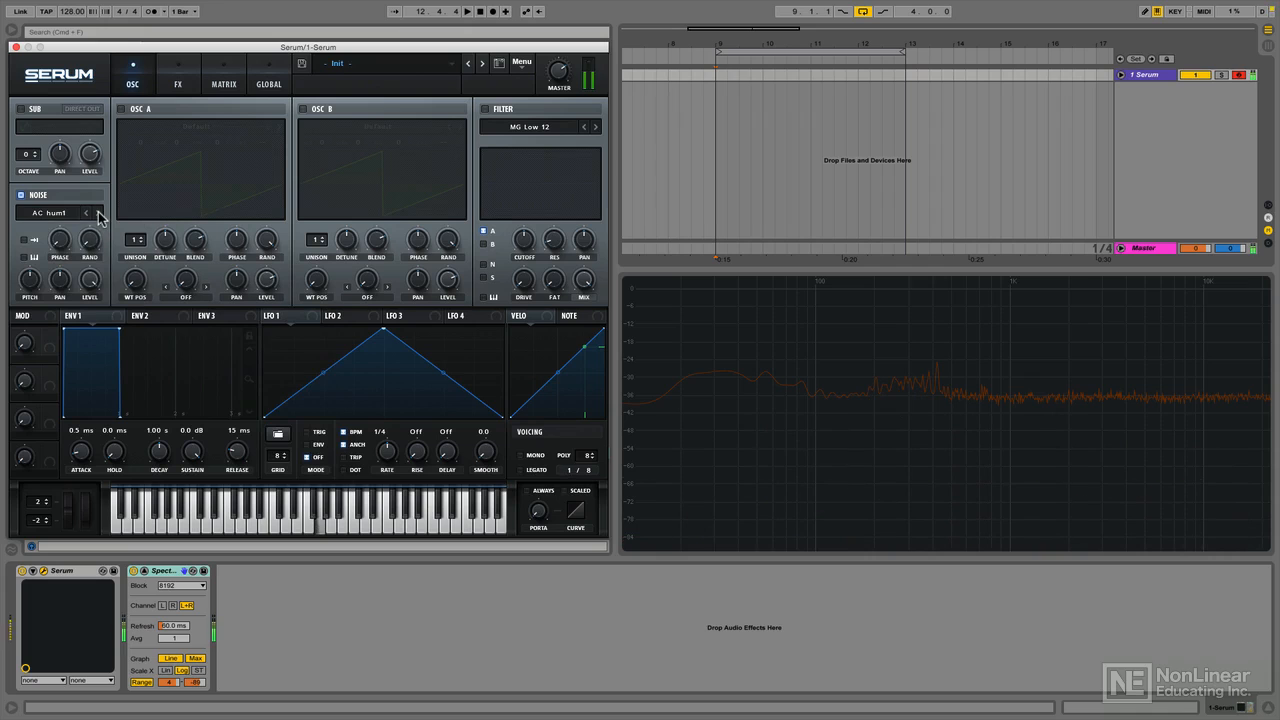
- Audition the following Organics noises in Serum's noise oscillator one by one, from AC hum2 through the Air Can noises to CymLoop
click(98, 215)
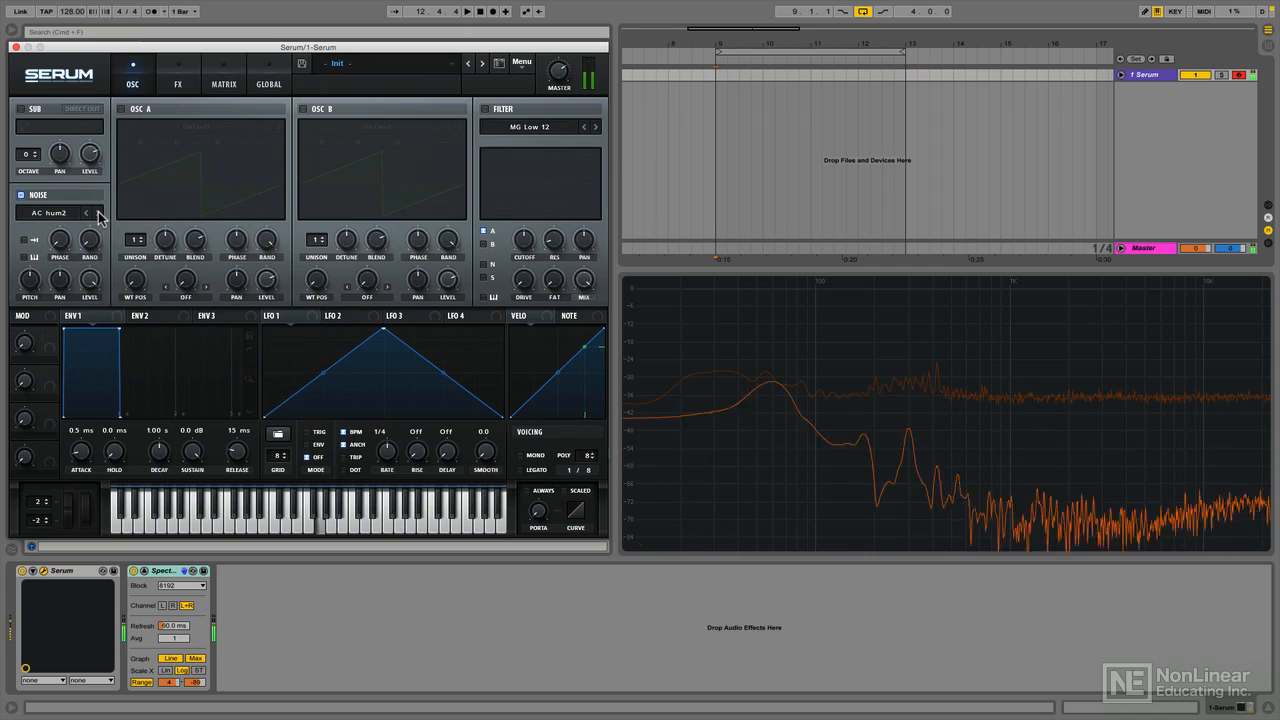
click(98, 215)
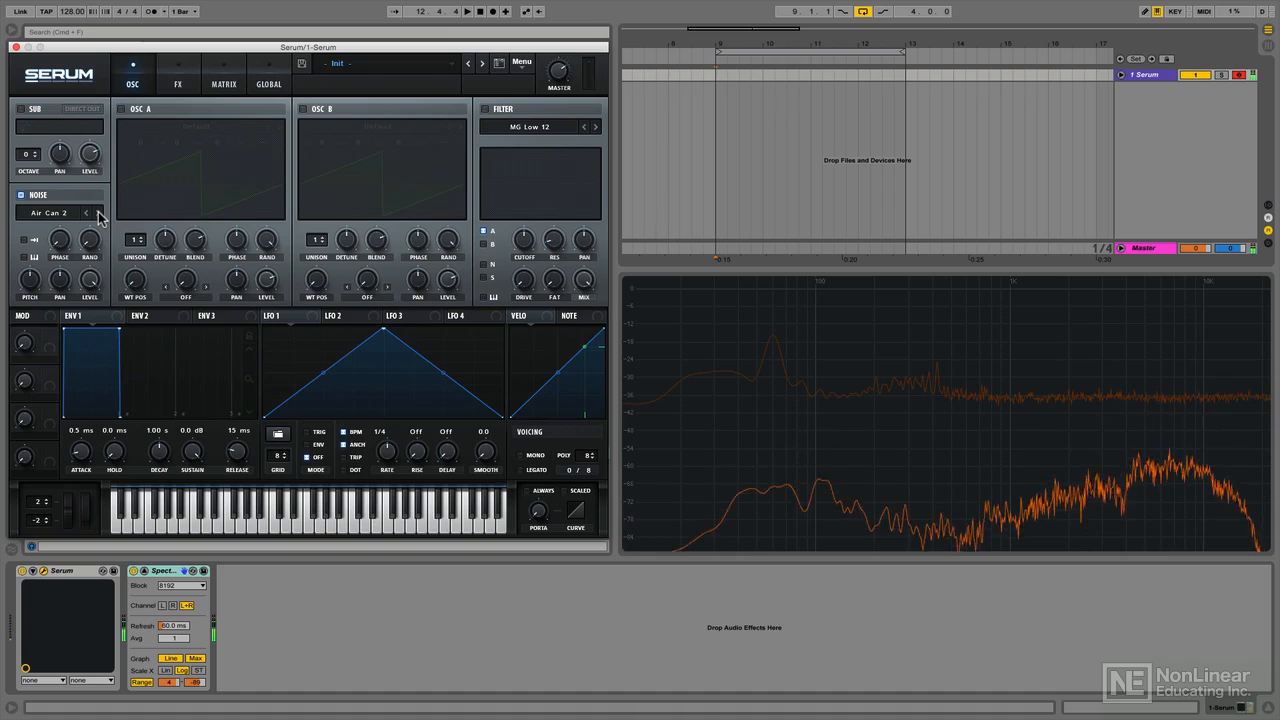
click(98, 215)
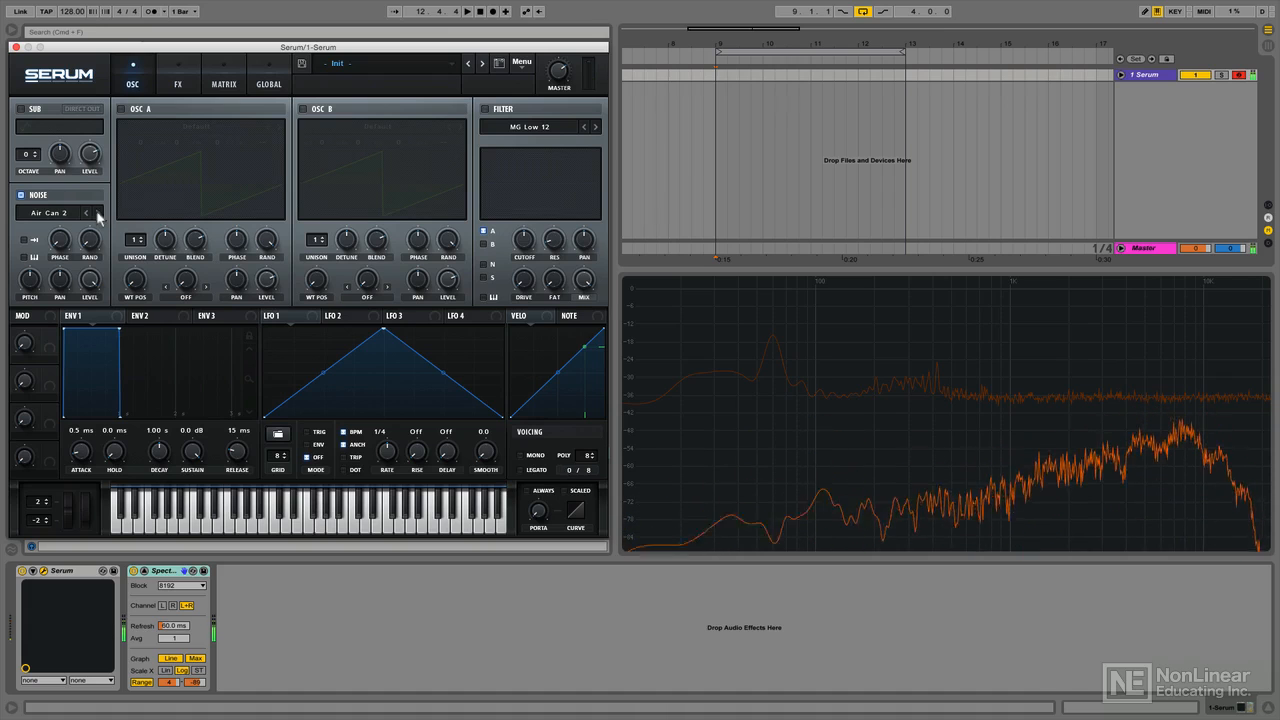
click(98, 215)
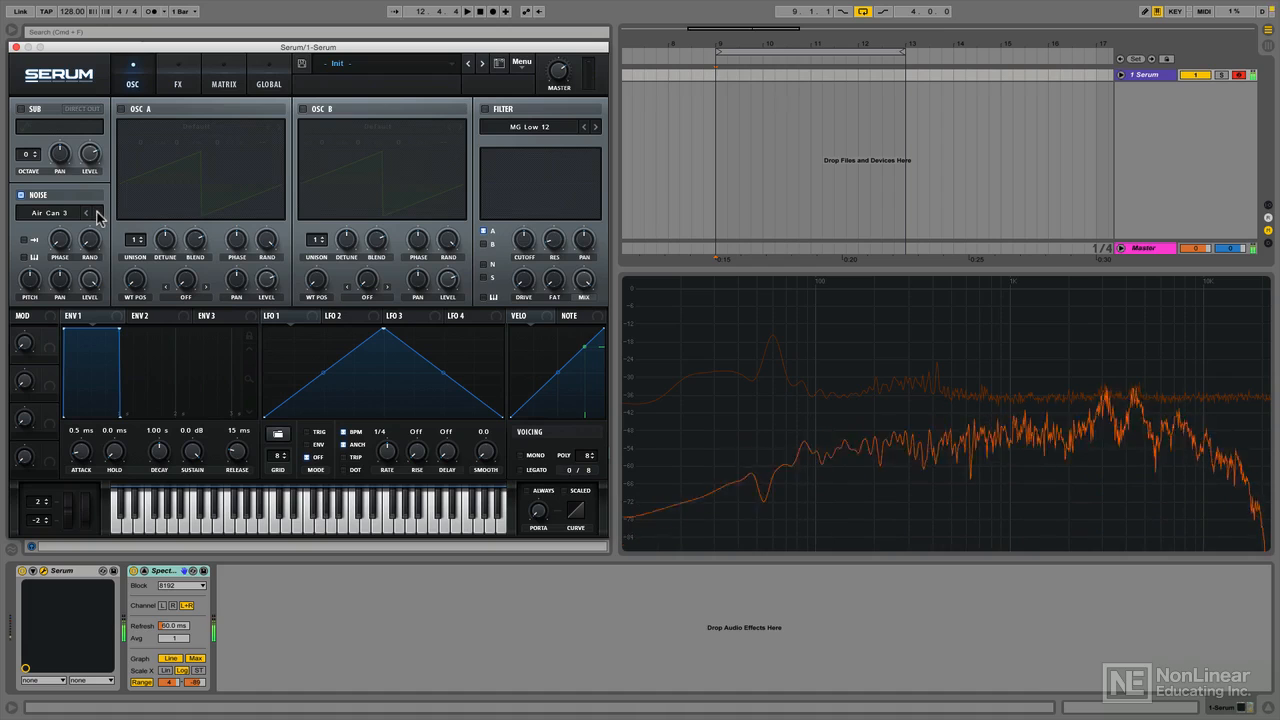
click(98, 215)
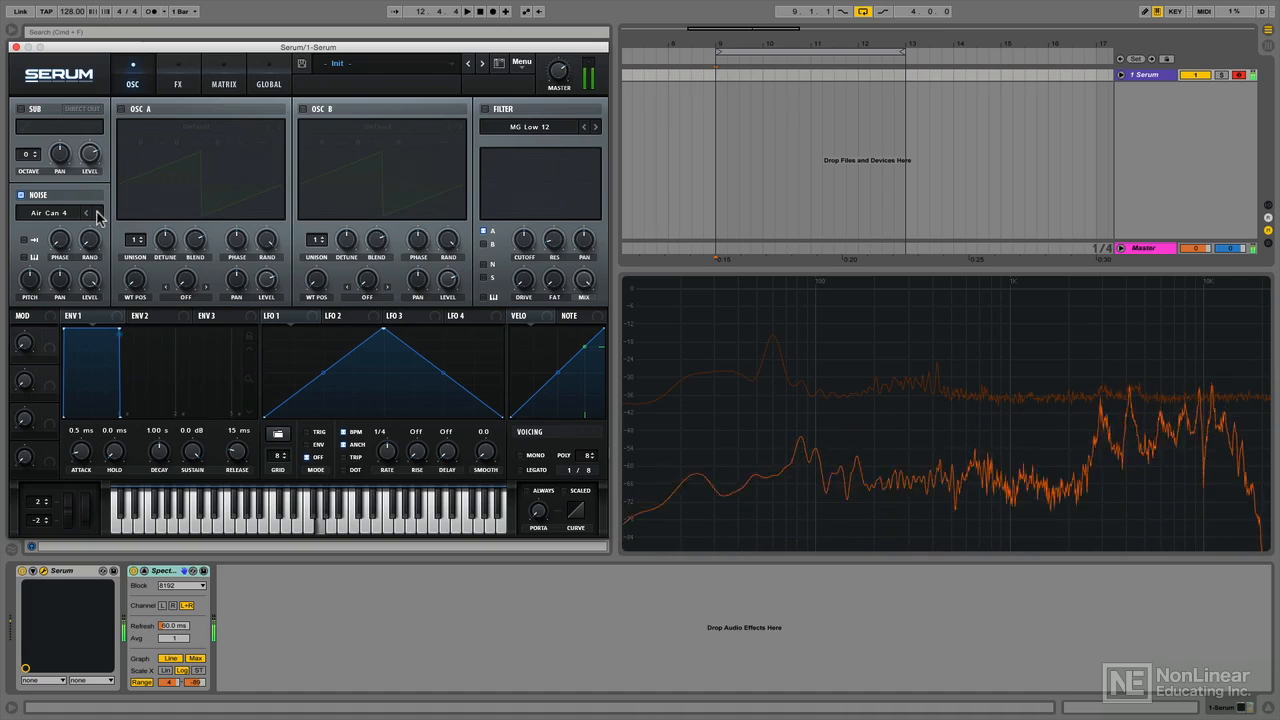
click(98, 215)
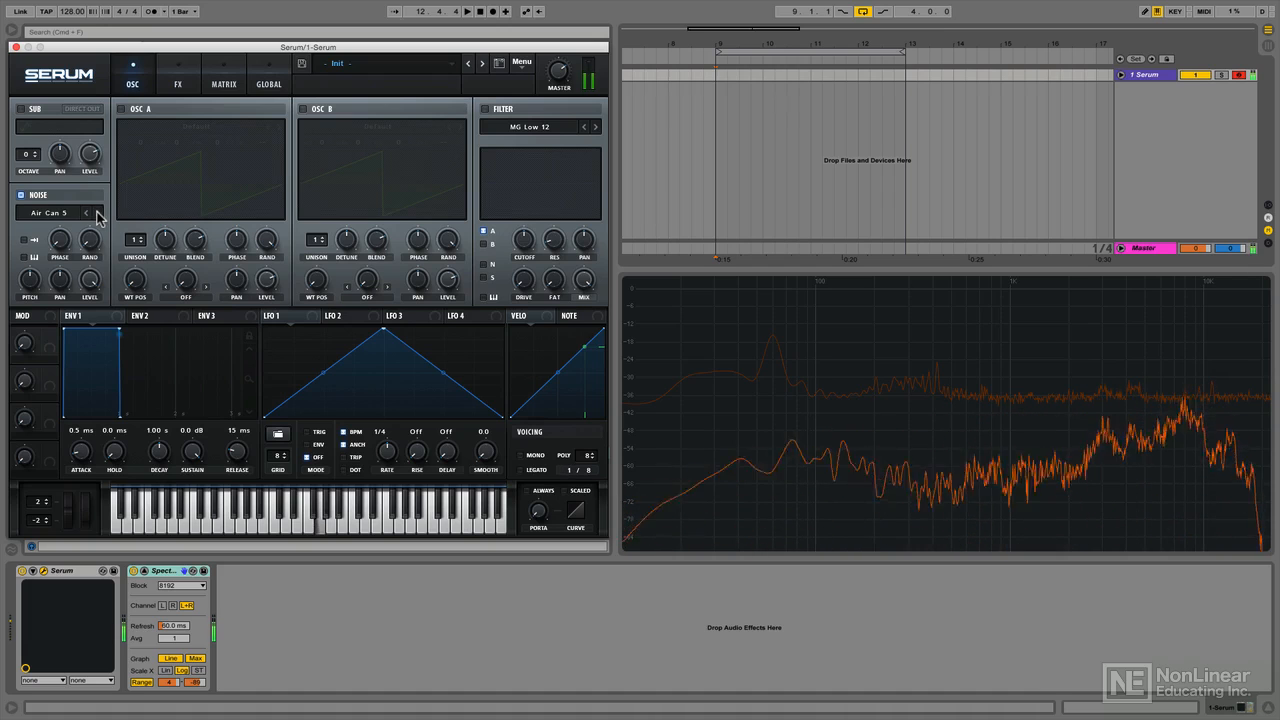
click(98, 215)
click(98, 215)
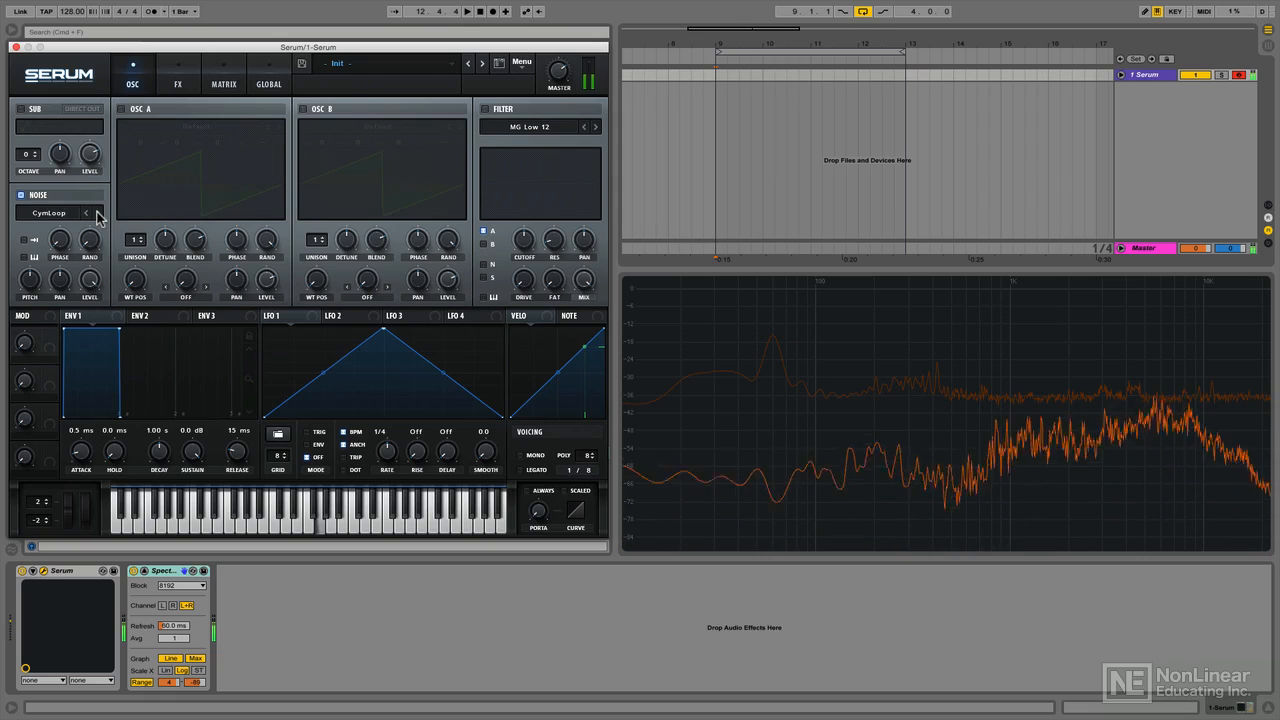